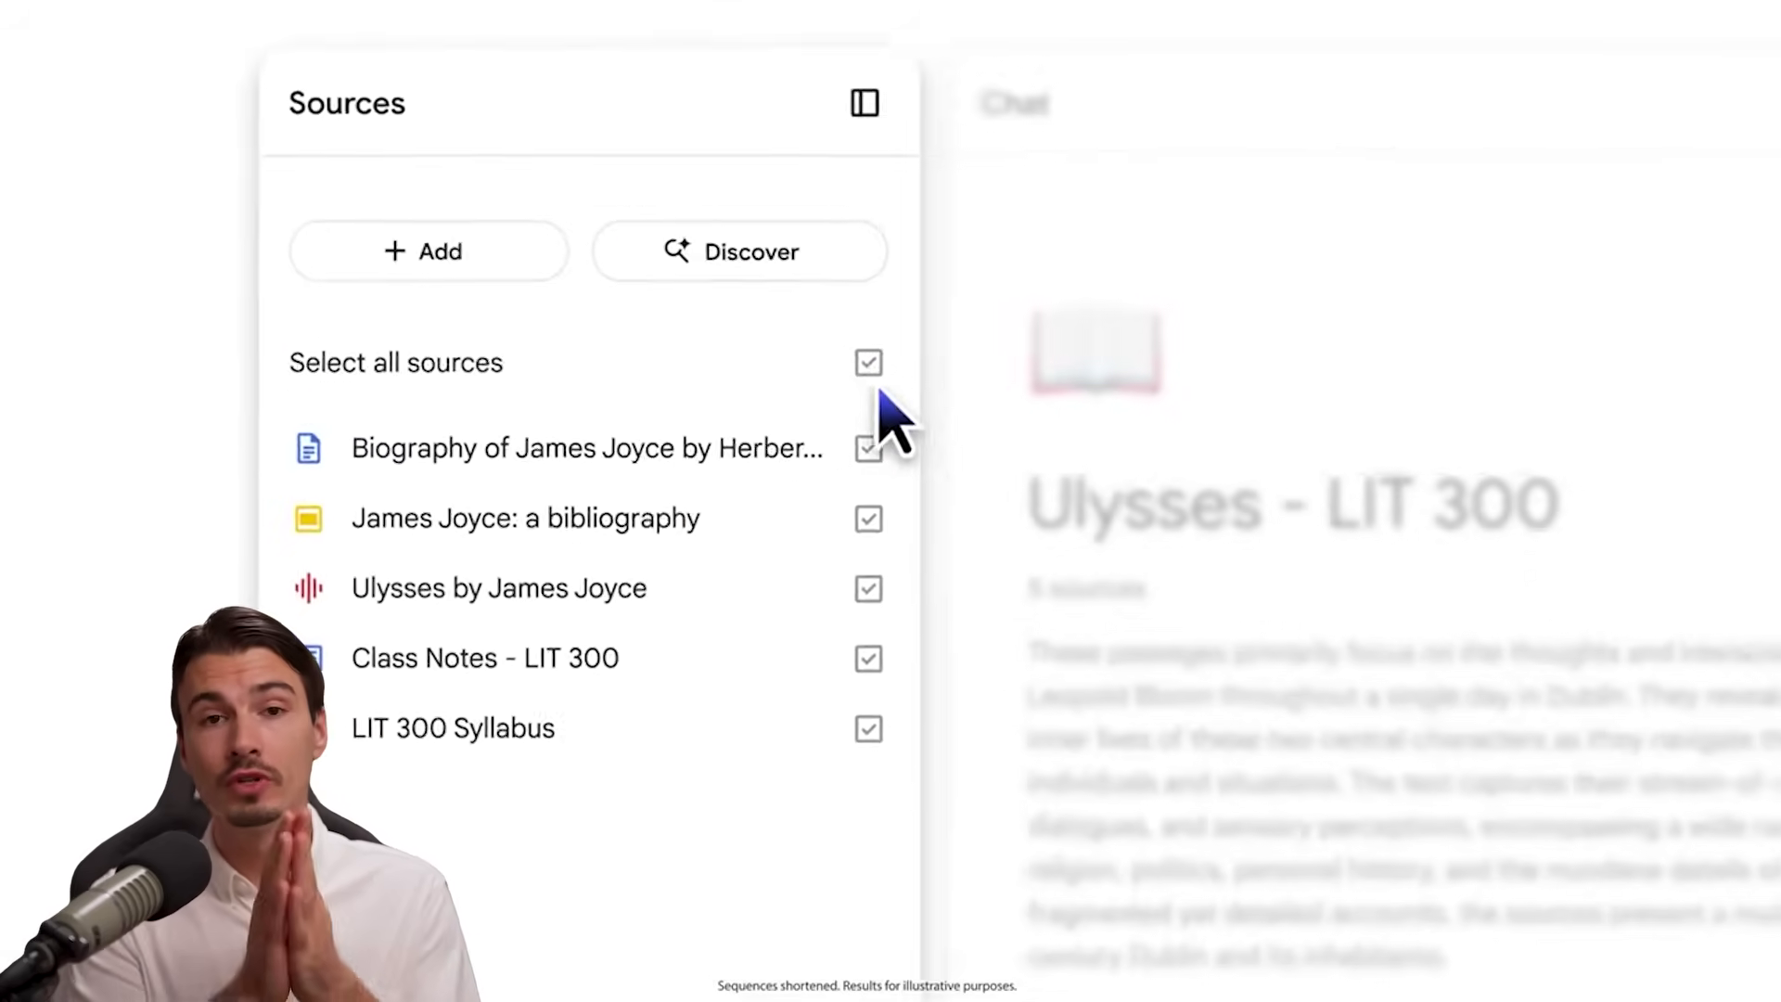
Deselect all sources and keep only the James Joyce biography active in the Ulysses notebook.
{"action": "left_click", "coordinate": [872, 368]}
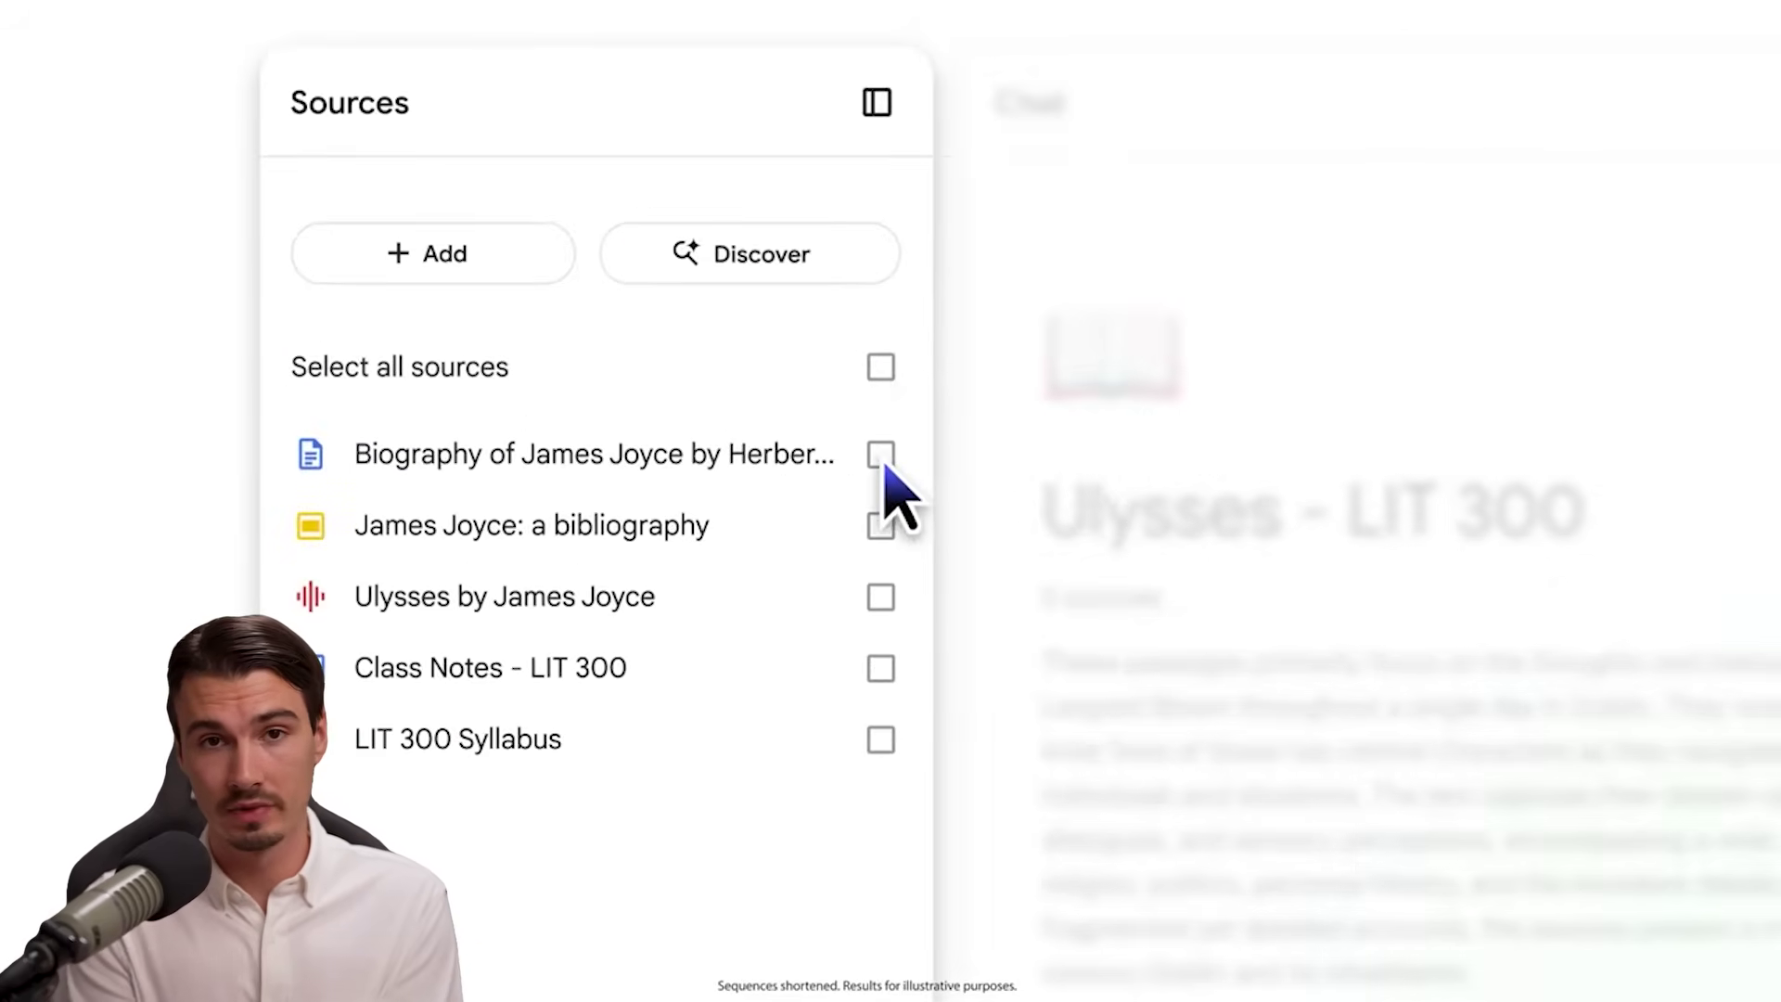
{"action": "left_click", "coordinate": [882, 456]}
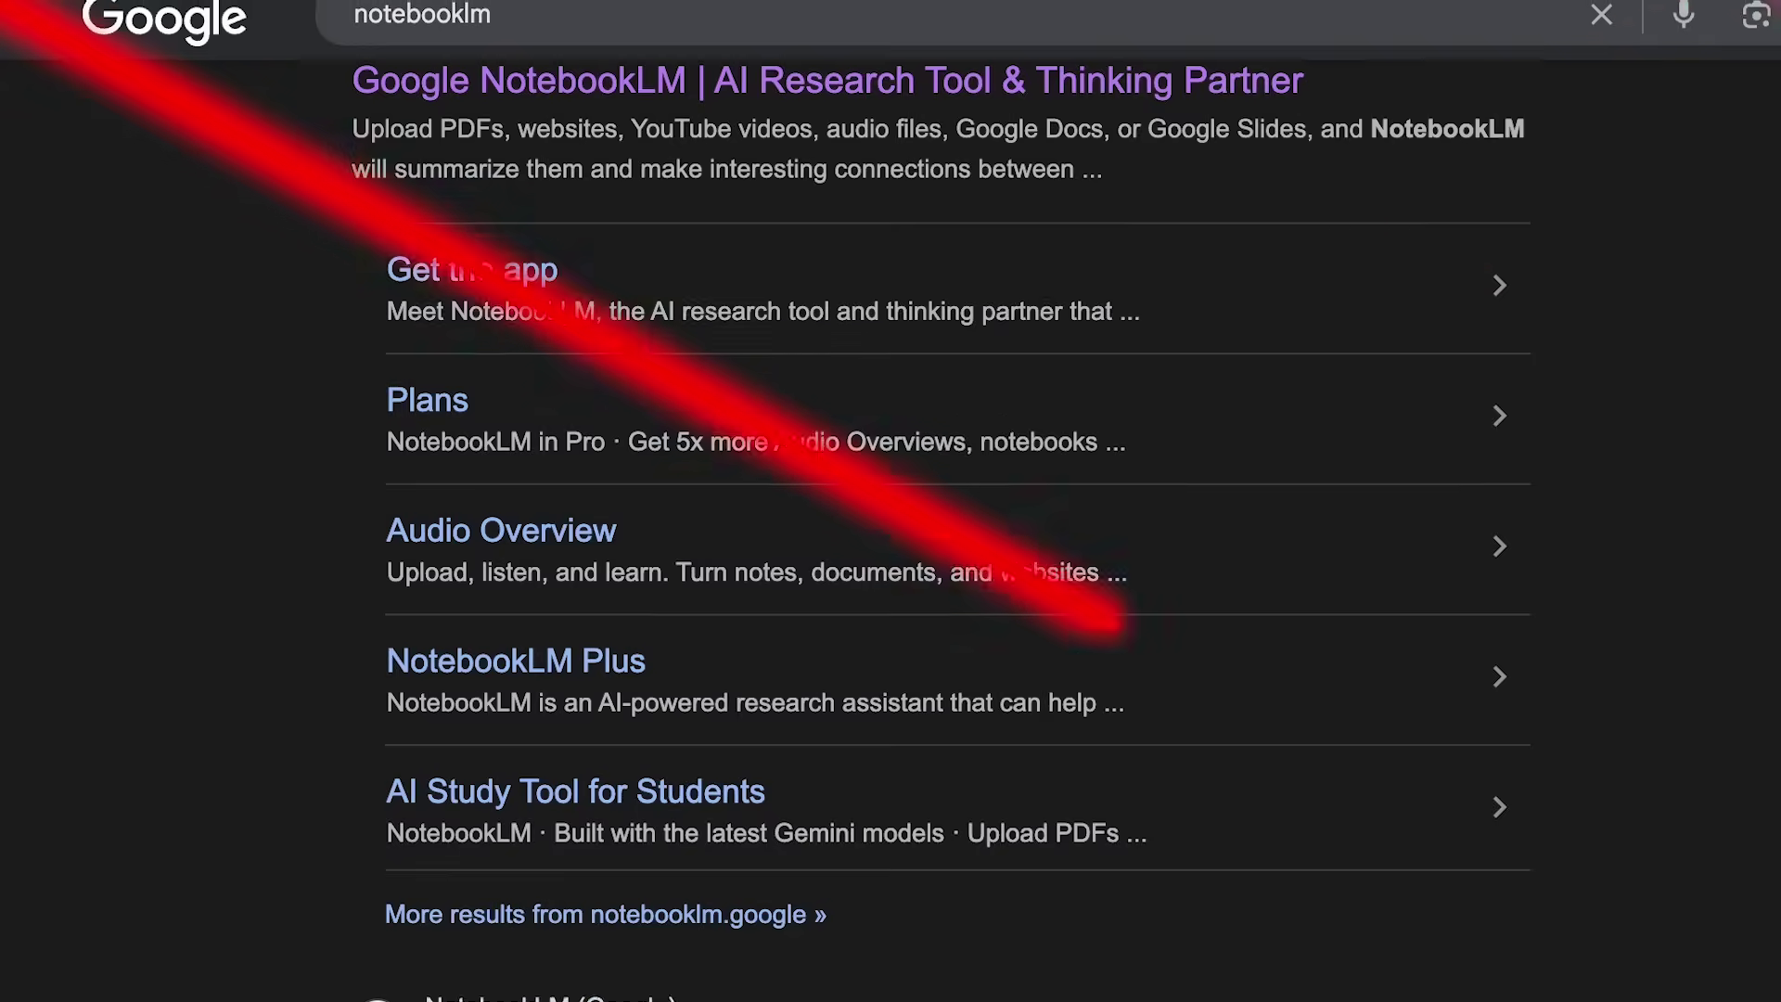
Scroll down the Google results for notebooklm toward the NotebookLM site links.
{"action": "scroll", "coordinate": [946, 538], "scroll_direction": "down", "scroll_amount": 9}
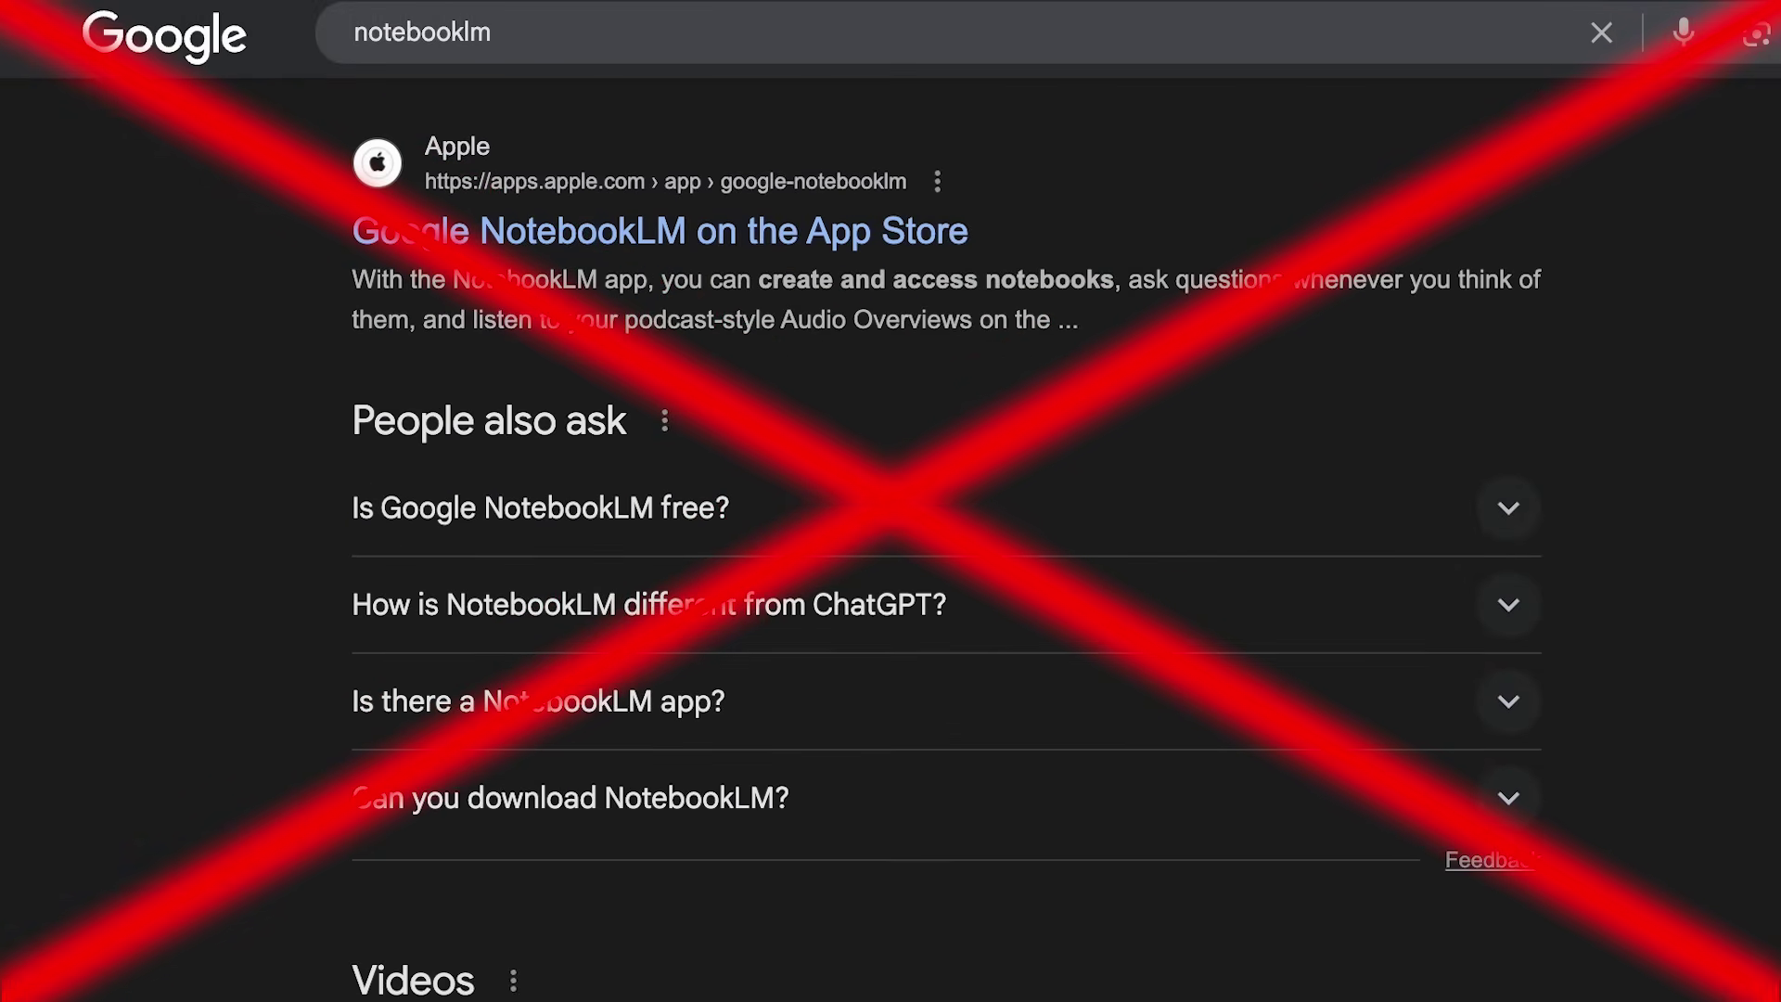
{"action": "scroll", "coordinate": [946, 538], "scroll_direction": "down", "scroll_amount": 4}
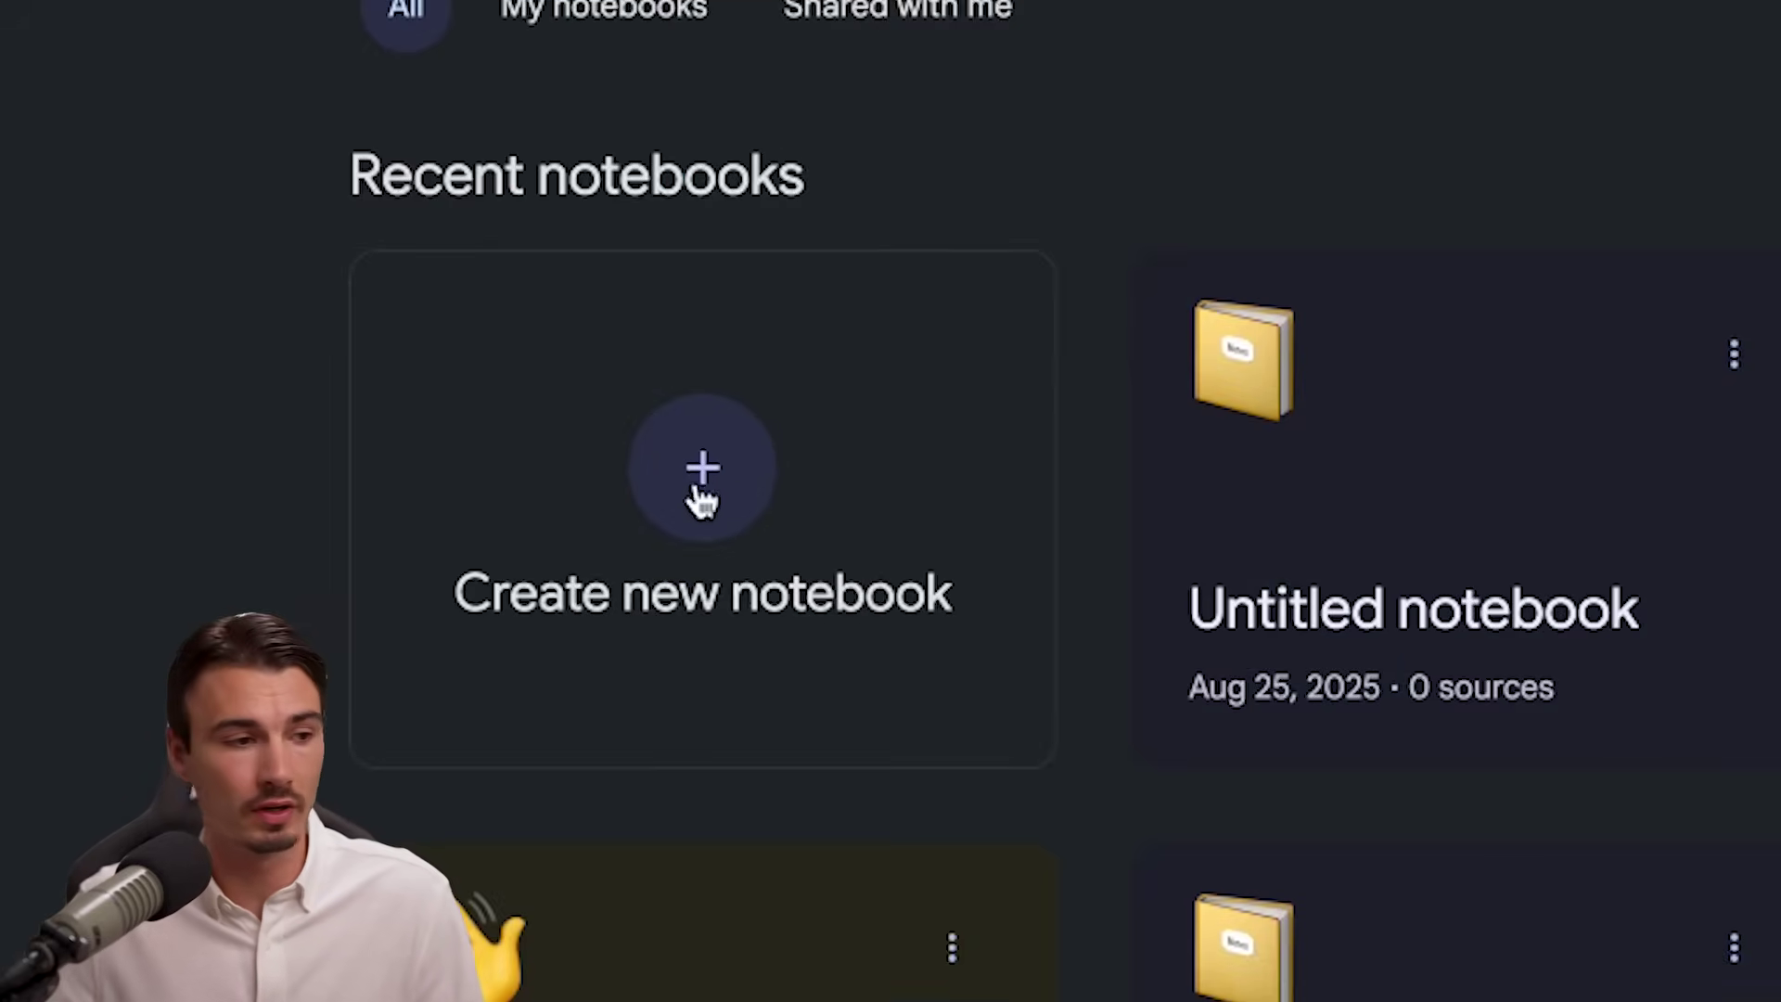
Create a blank notebook and preview journal.pmen.0000145.pdf as its first source.
{"action": "left_click", "coordinate": [697, 483]}
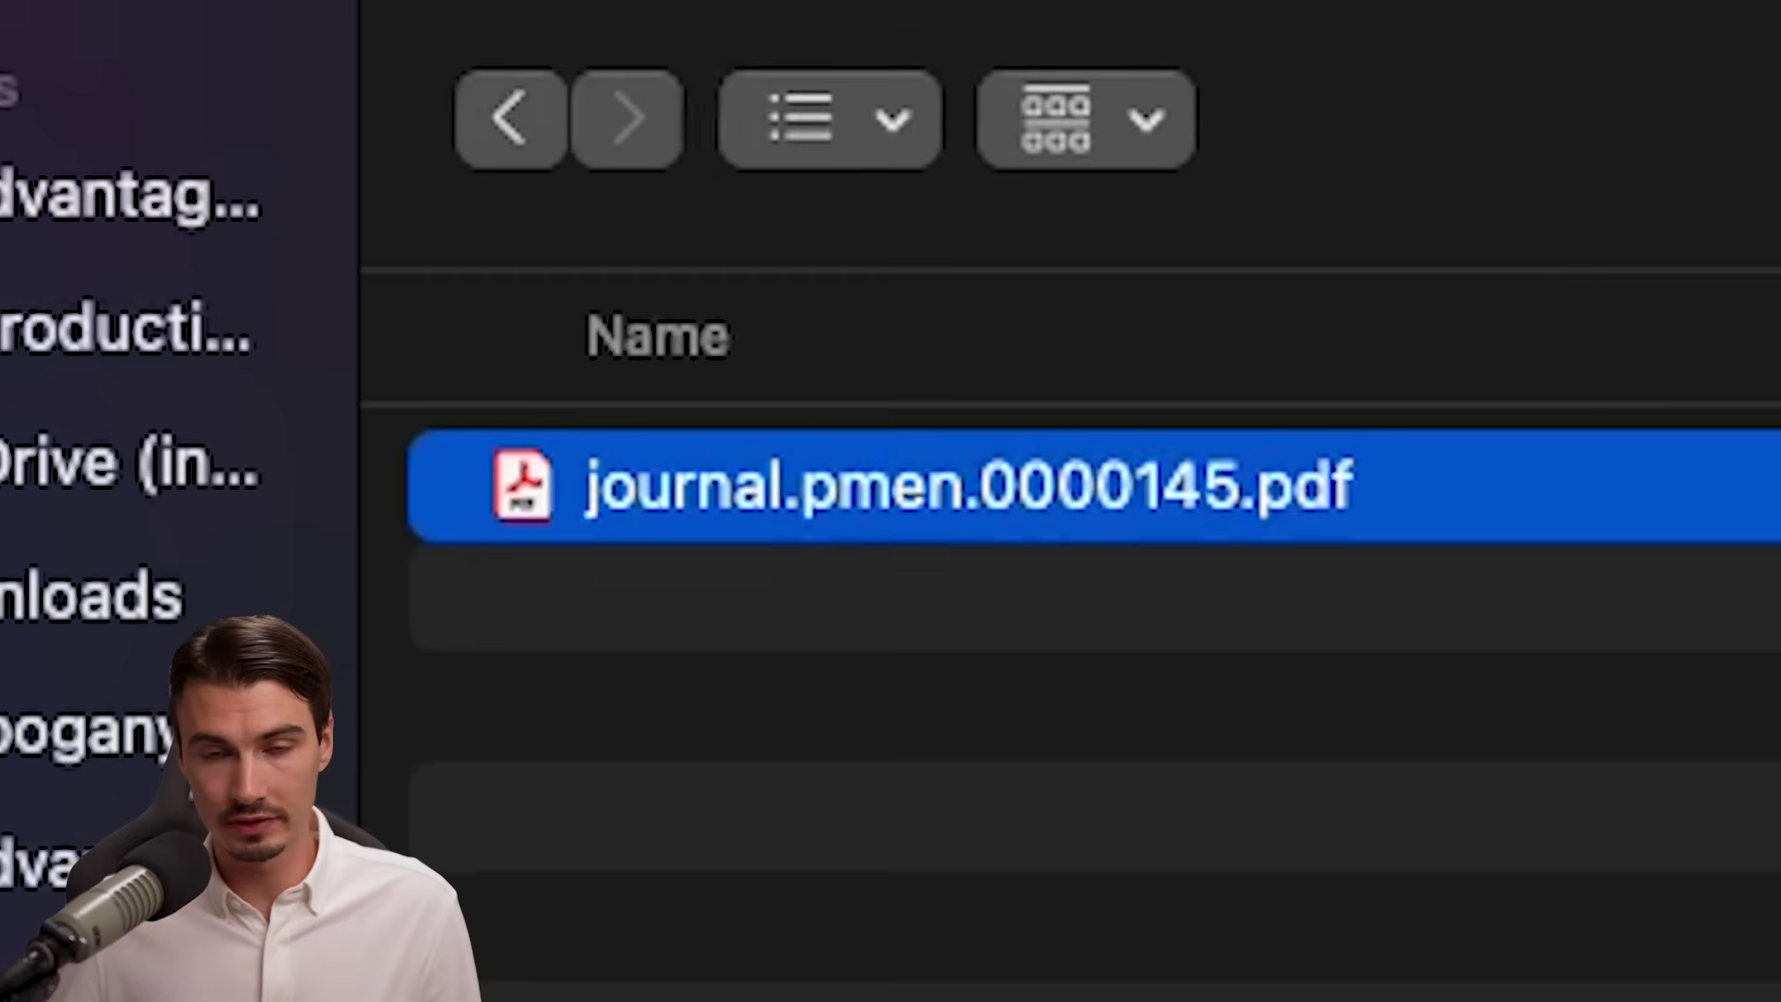
{"action": "key", "text": "space"}
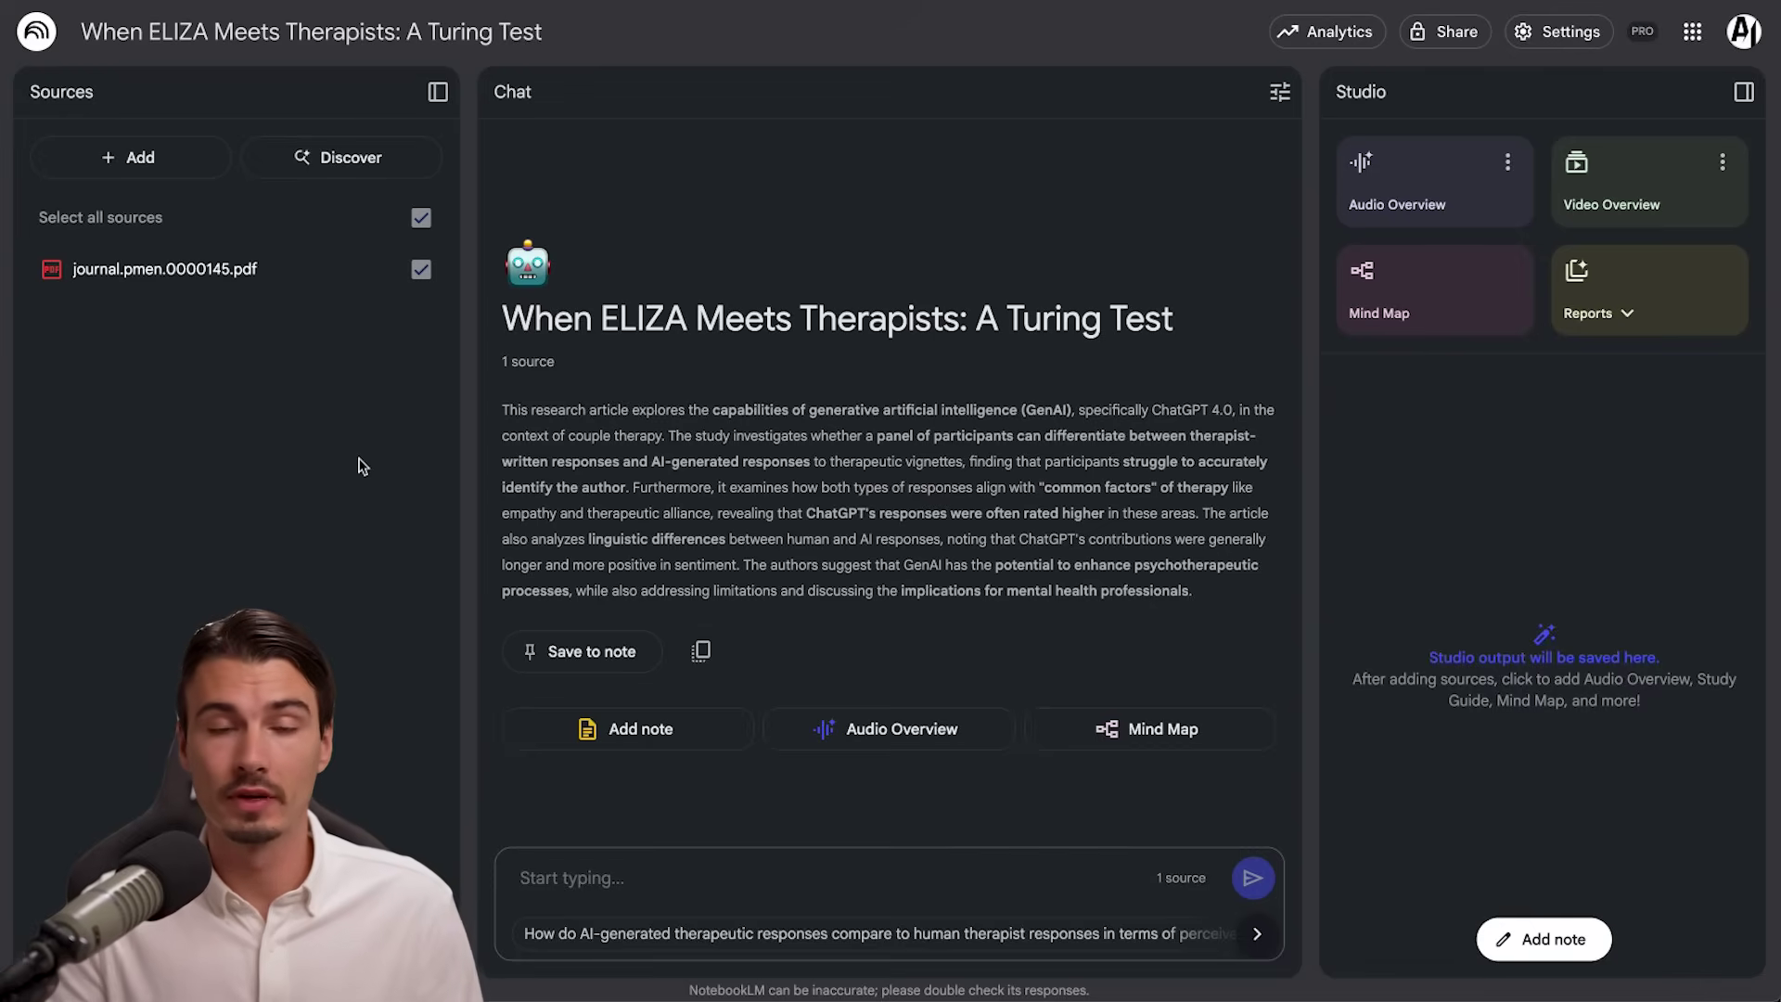
Rename the notebook to 'AI Therapy Project'.
{"action": "left_click", "coordinate": [329, 37]}
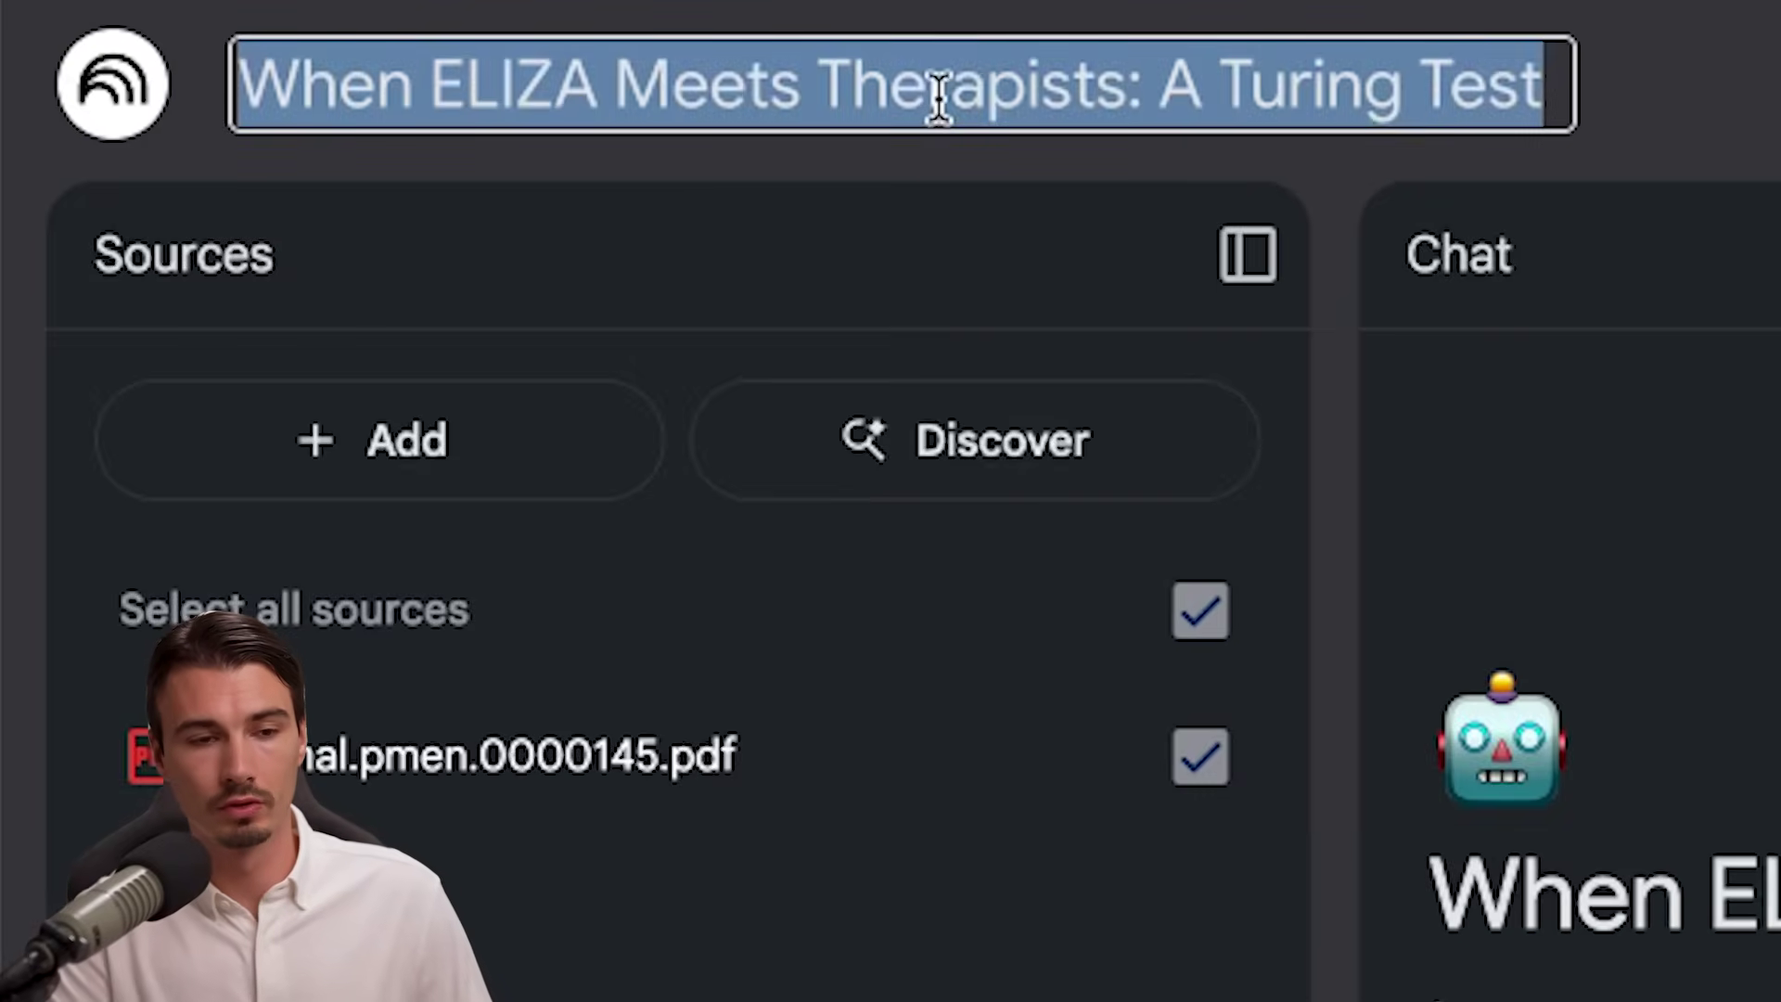
{"action": "type", "text": "AI Therapy Project"}
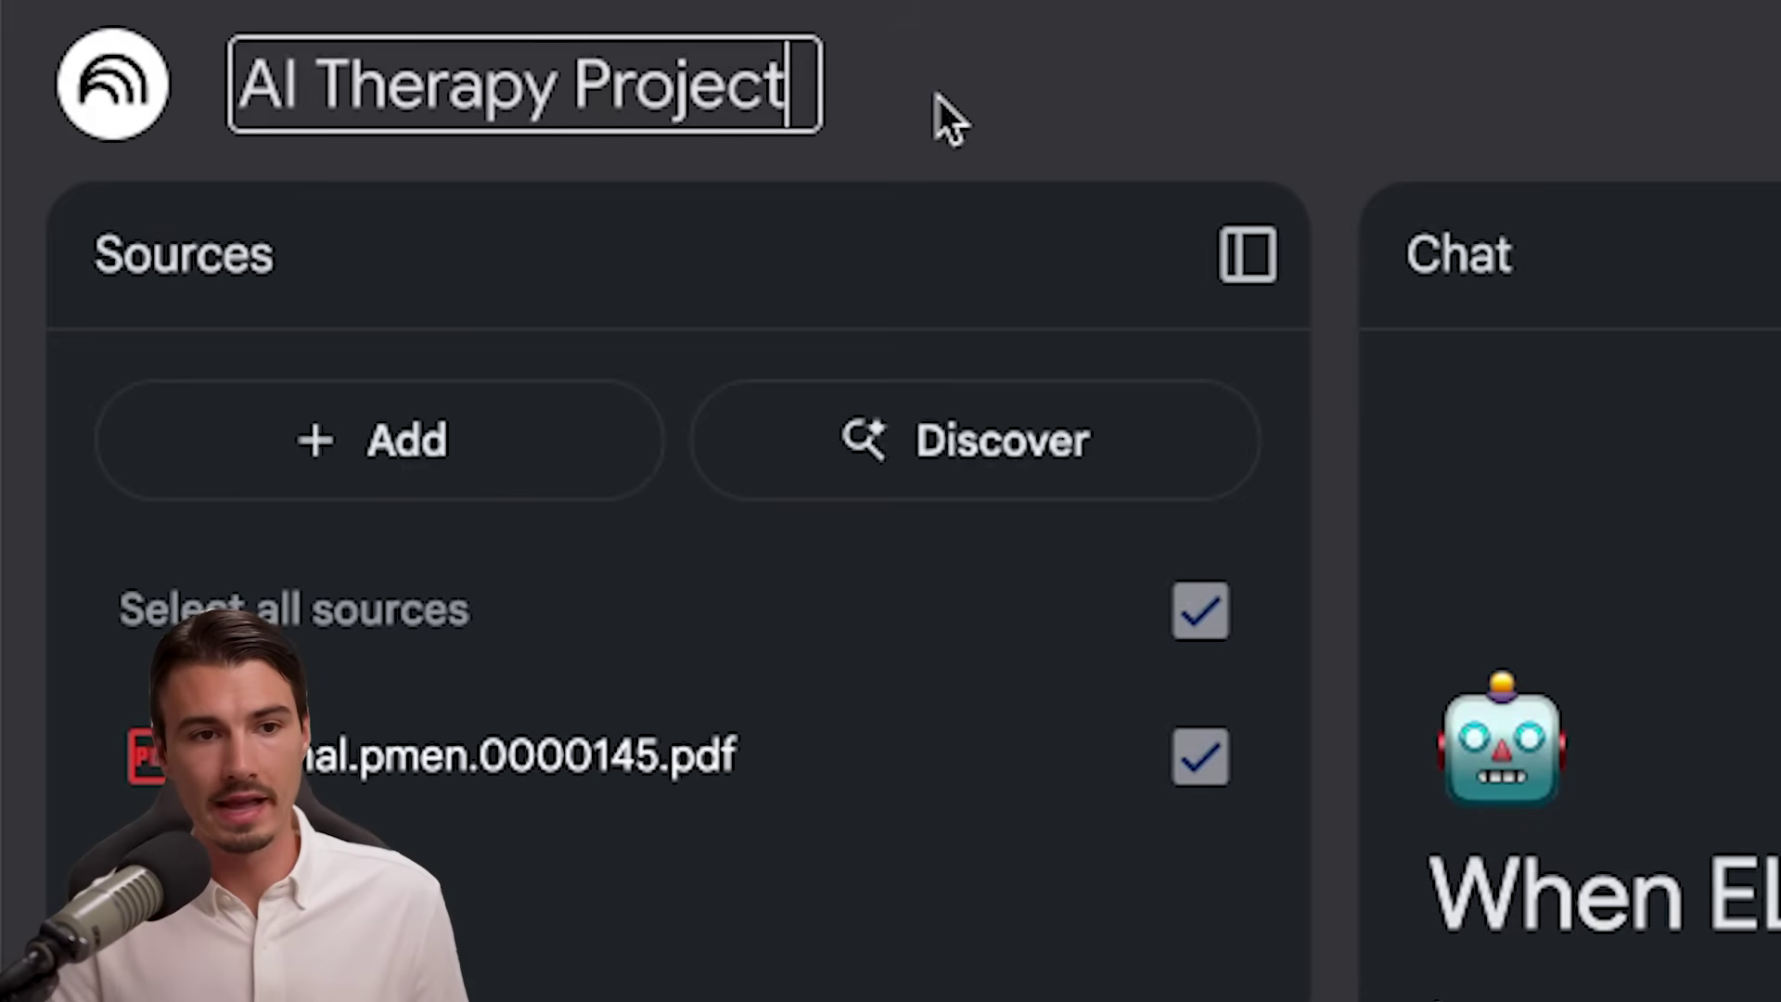
{"action": "key", "text": "Return"}
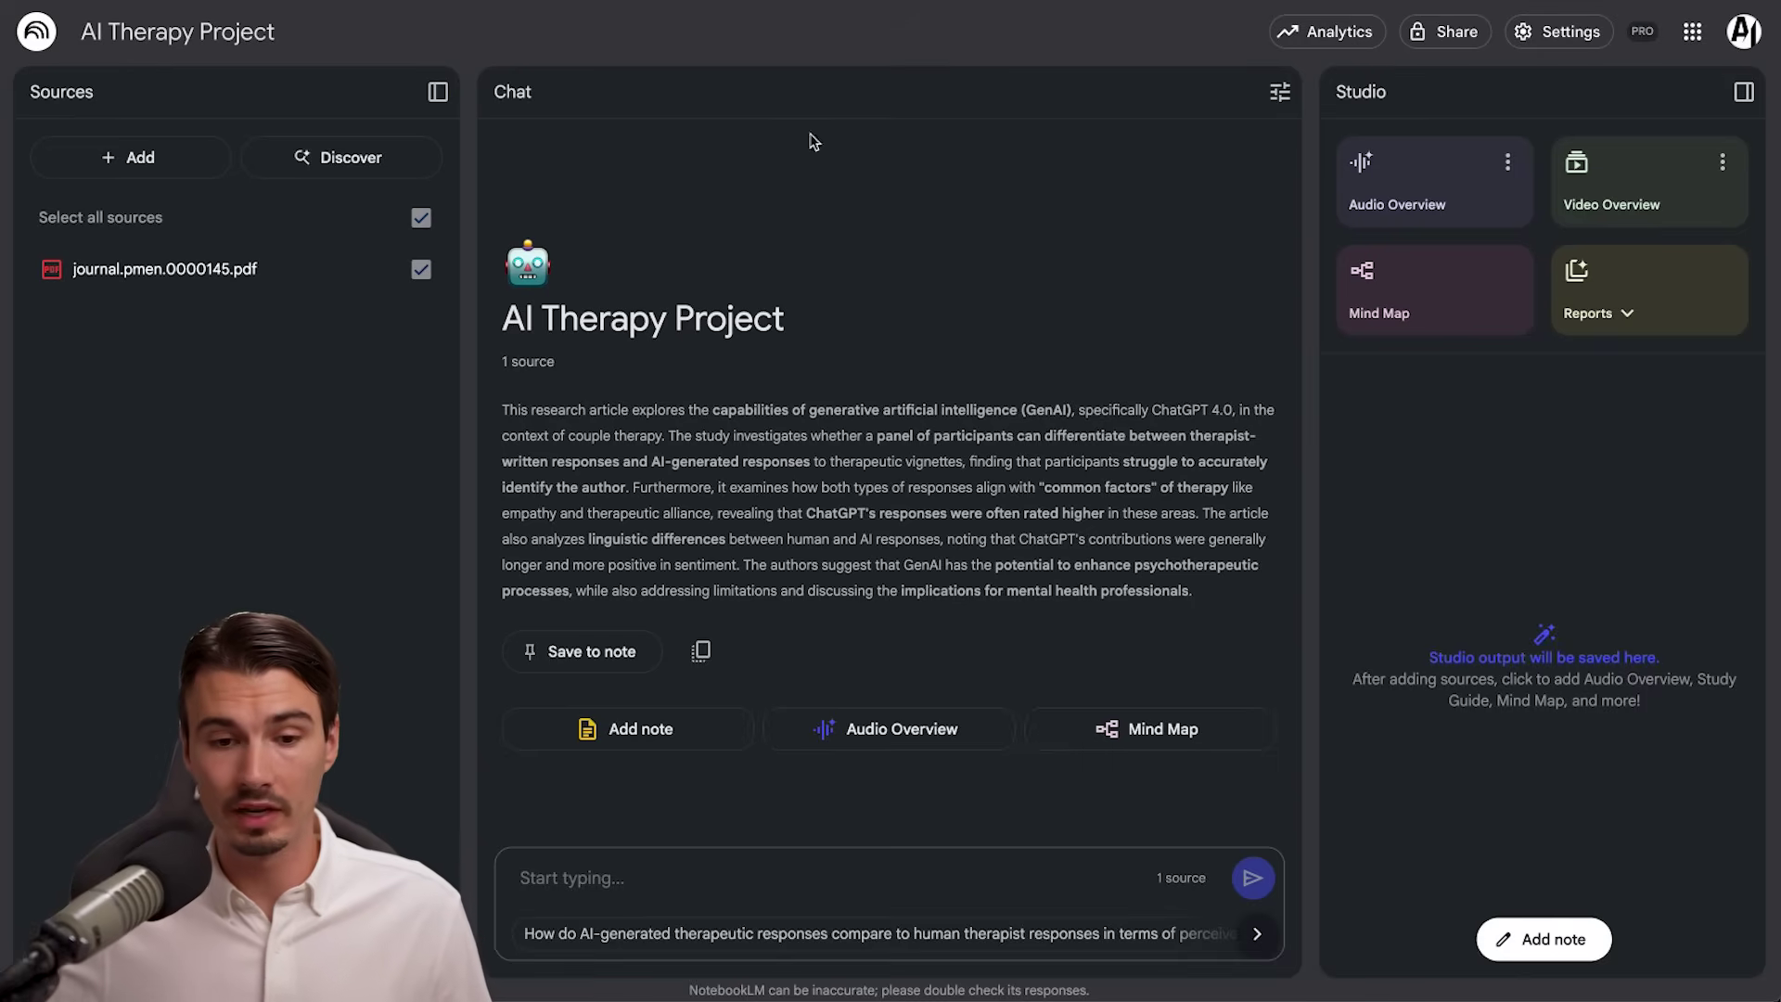
Highlight the summary and a cited excerpt, then open the Doctors Vs AI video.
{"action": "mouse_move", "coordinate": [502, 409]}
{"action": "left_mouse_down"}
{"action": "mouse_move", "coordinate": [935, 528]}
{"action": "mouse_move", "coordinate": [1084, 592]}
{"action": "left_mouse_up"}
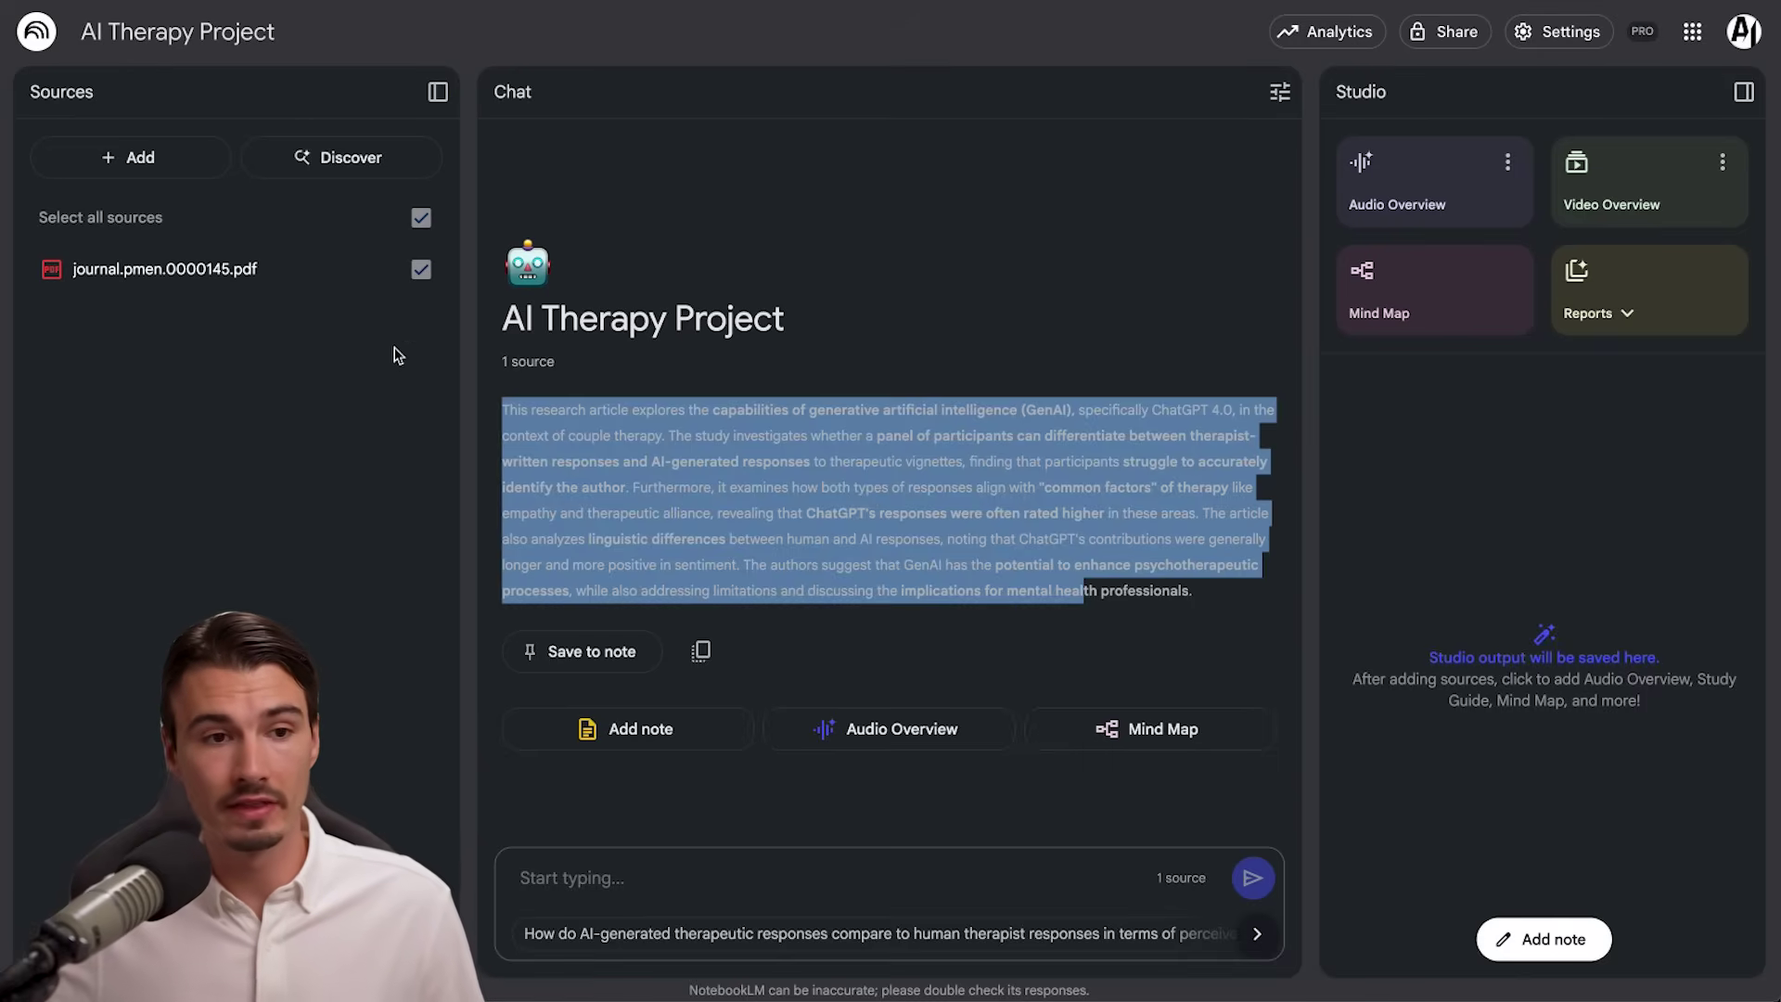
{"action": "left_click", "coordinate": [932, 449]}
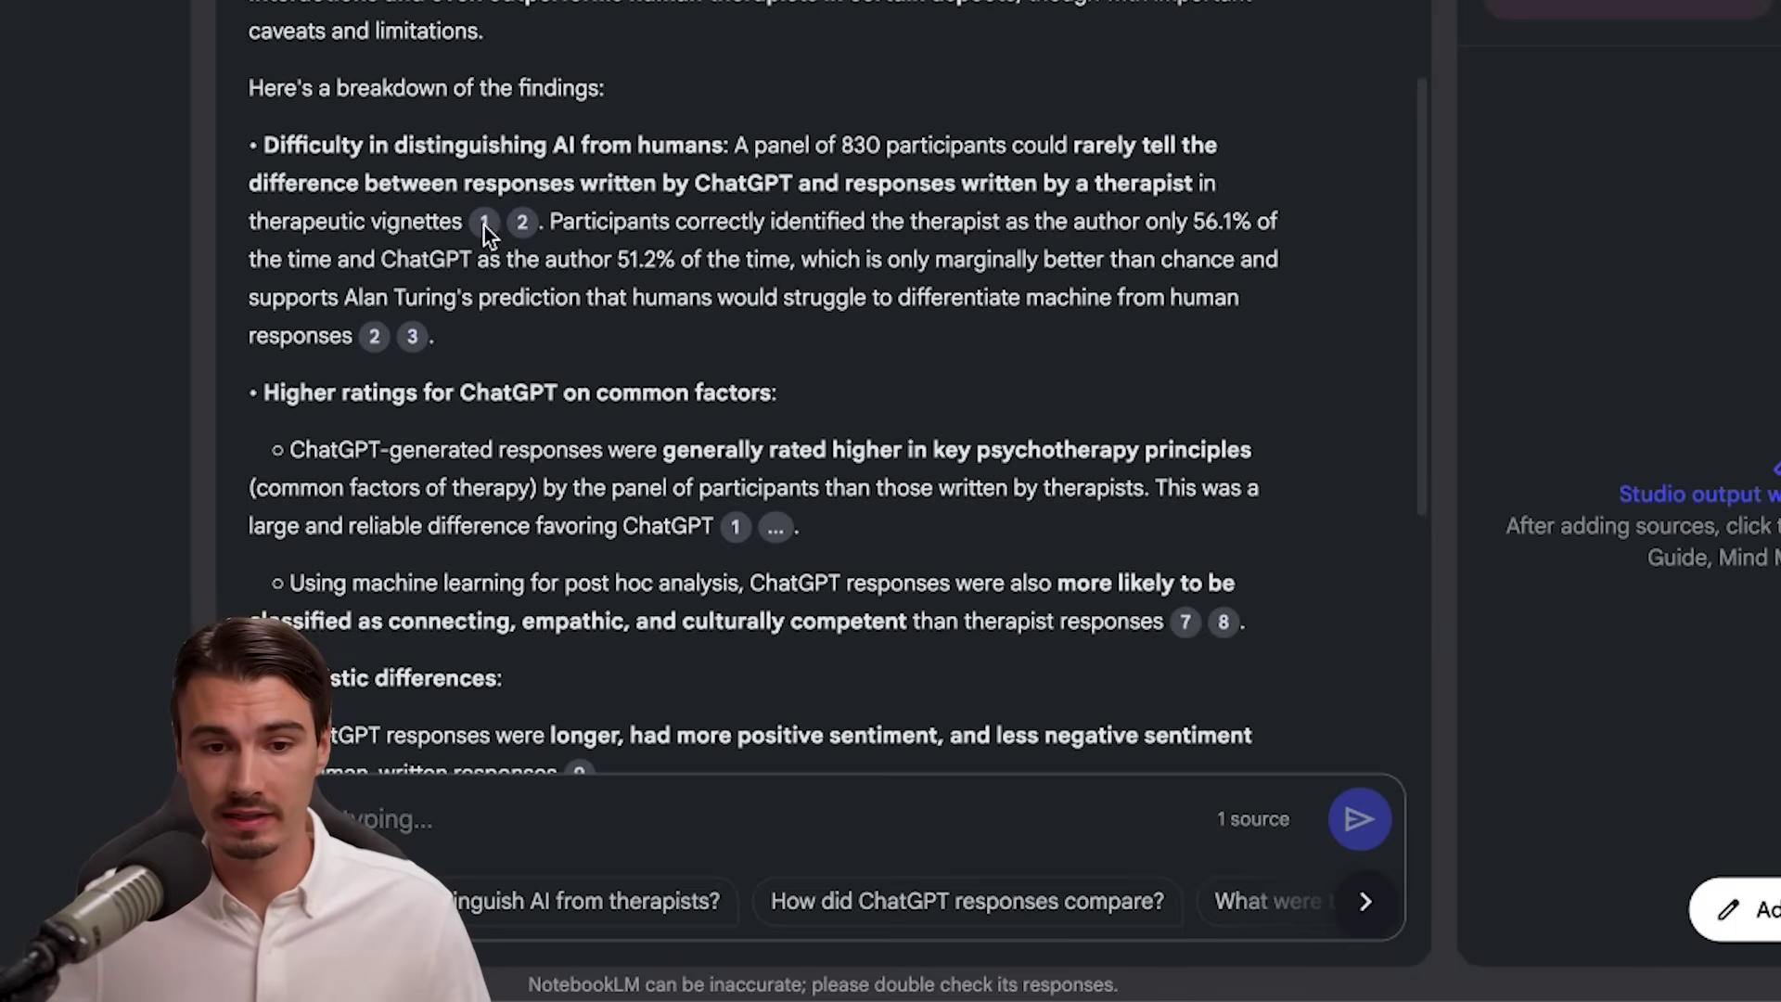
{"action": "mouse_move", "coordinate": [482, 232]}
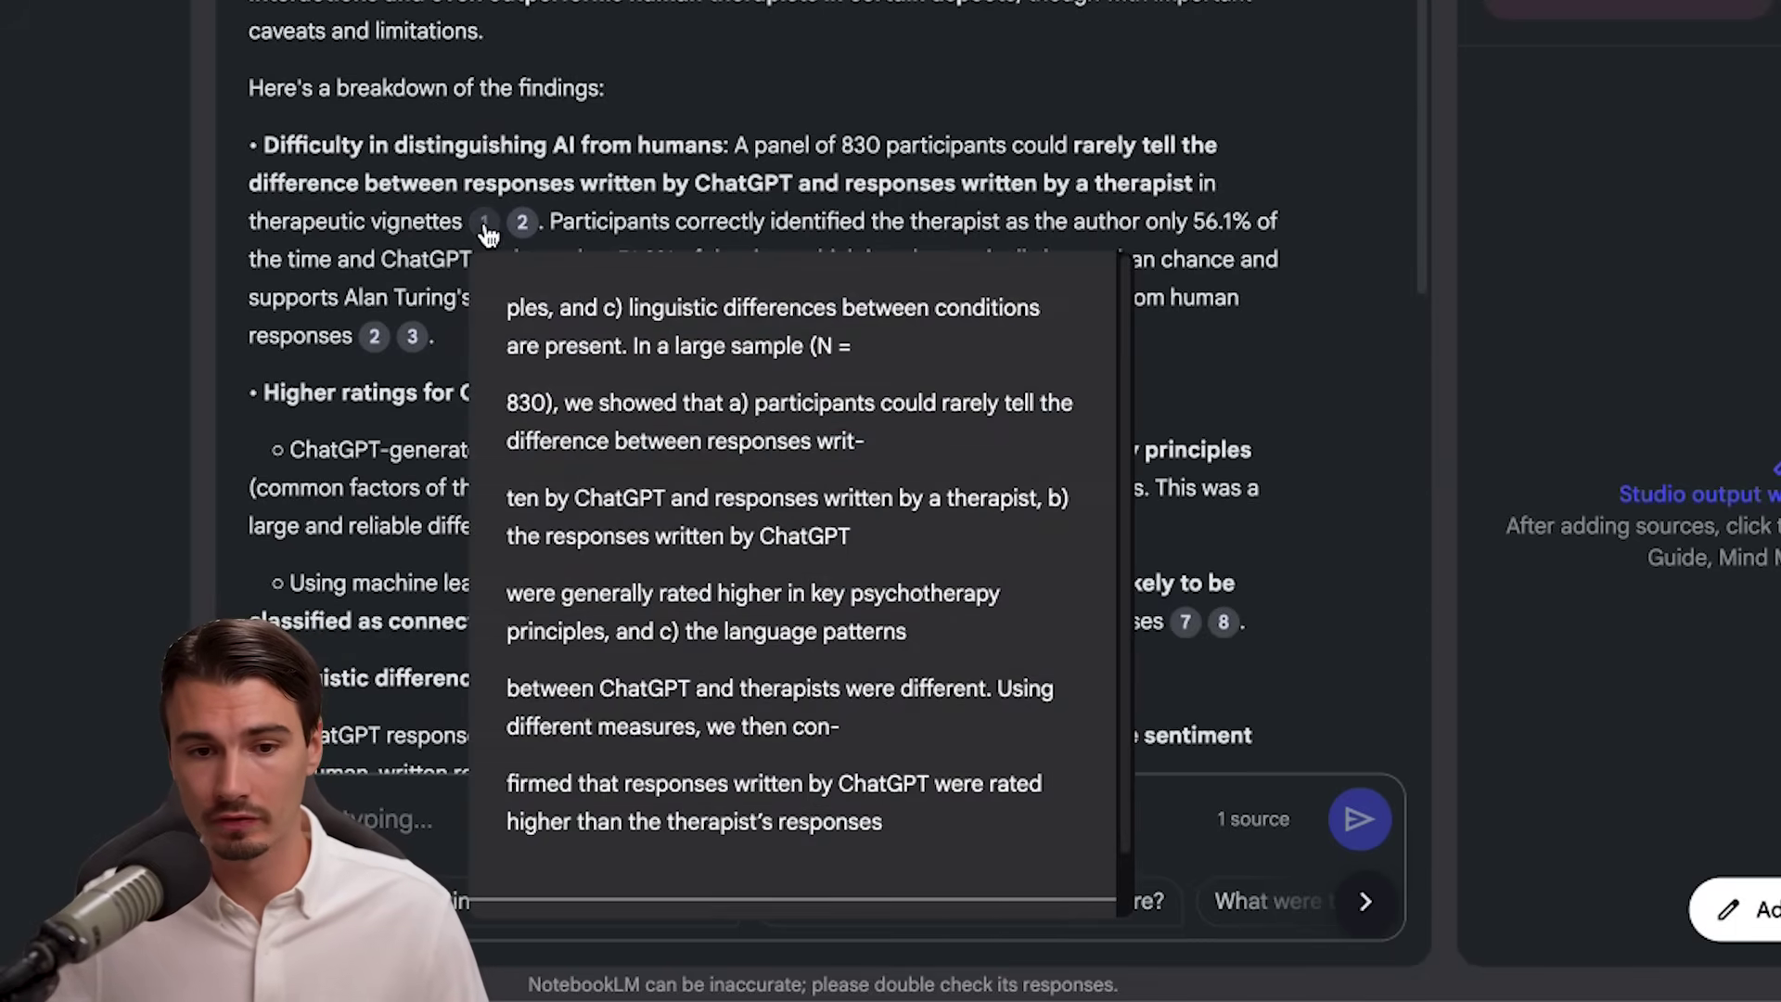
{"action": "left_click_drag", "start_coordinate": [503, 302], "coordinate": [863, 442]}
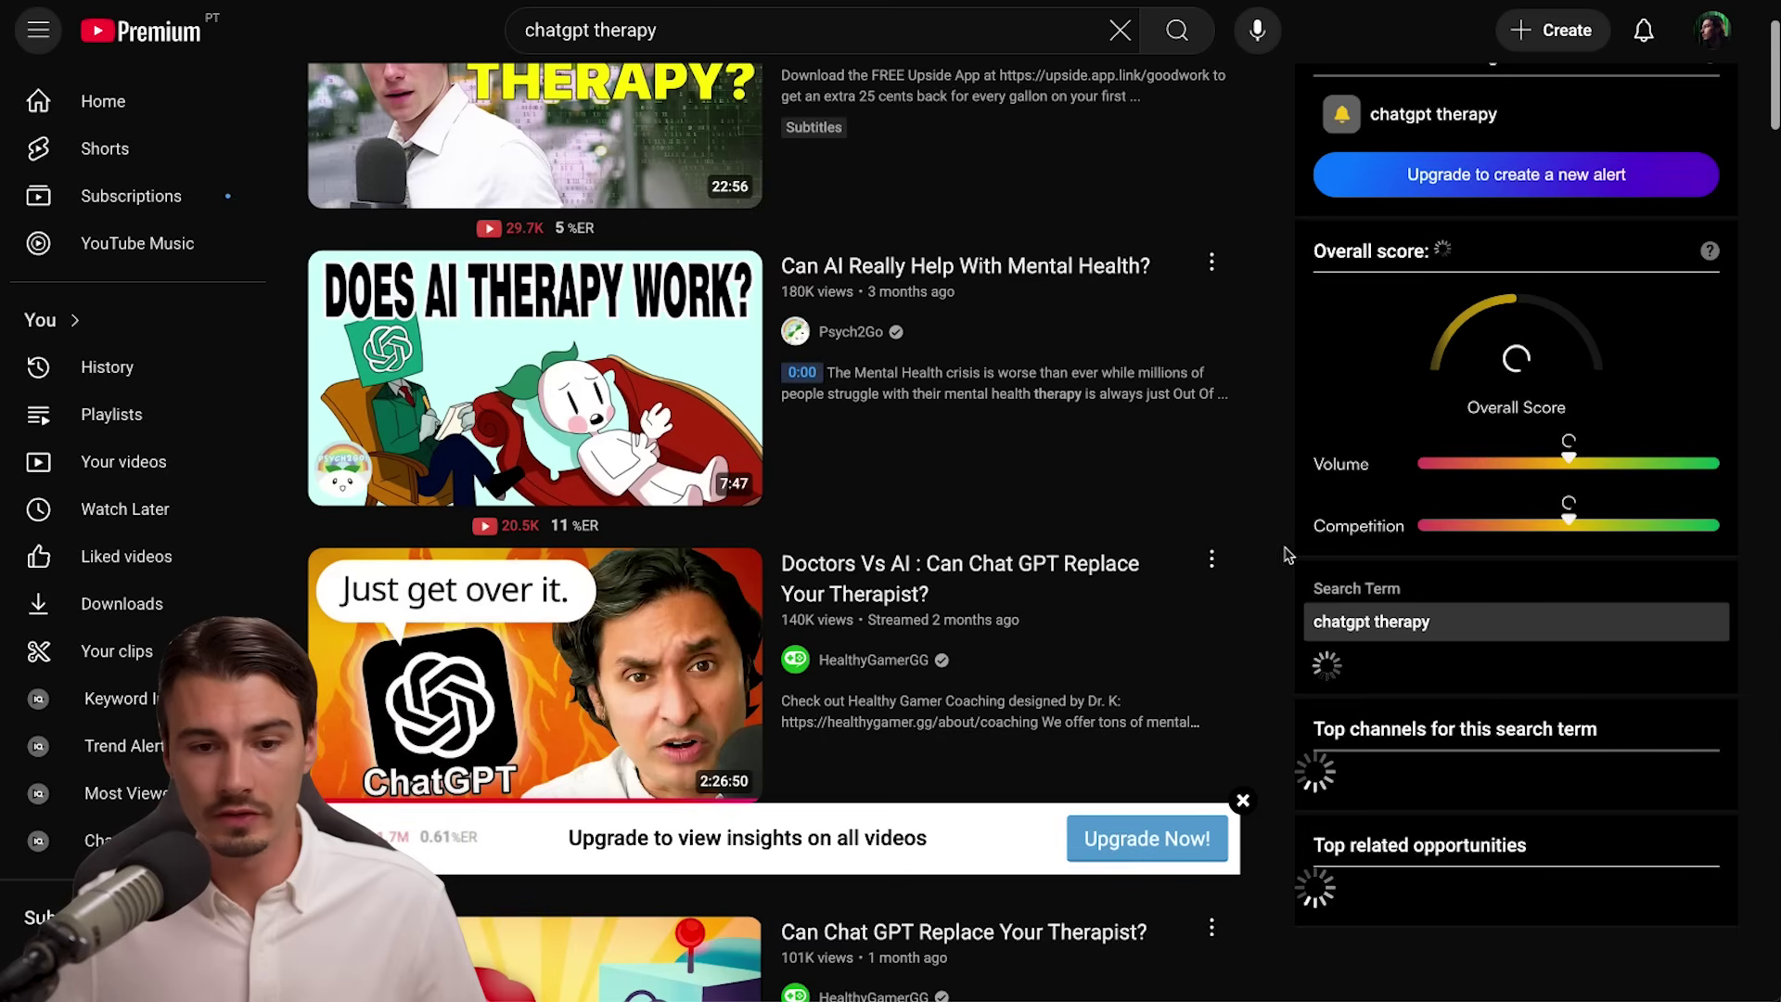
{"action": "left_click", "coordinate": [590, 632]}
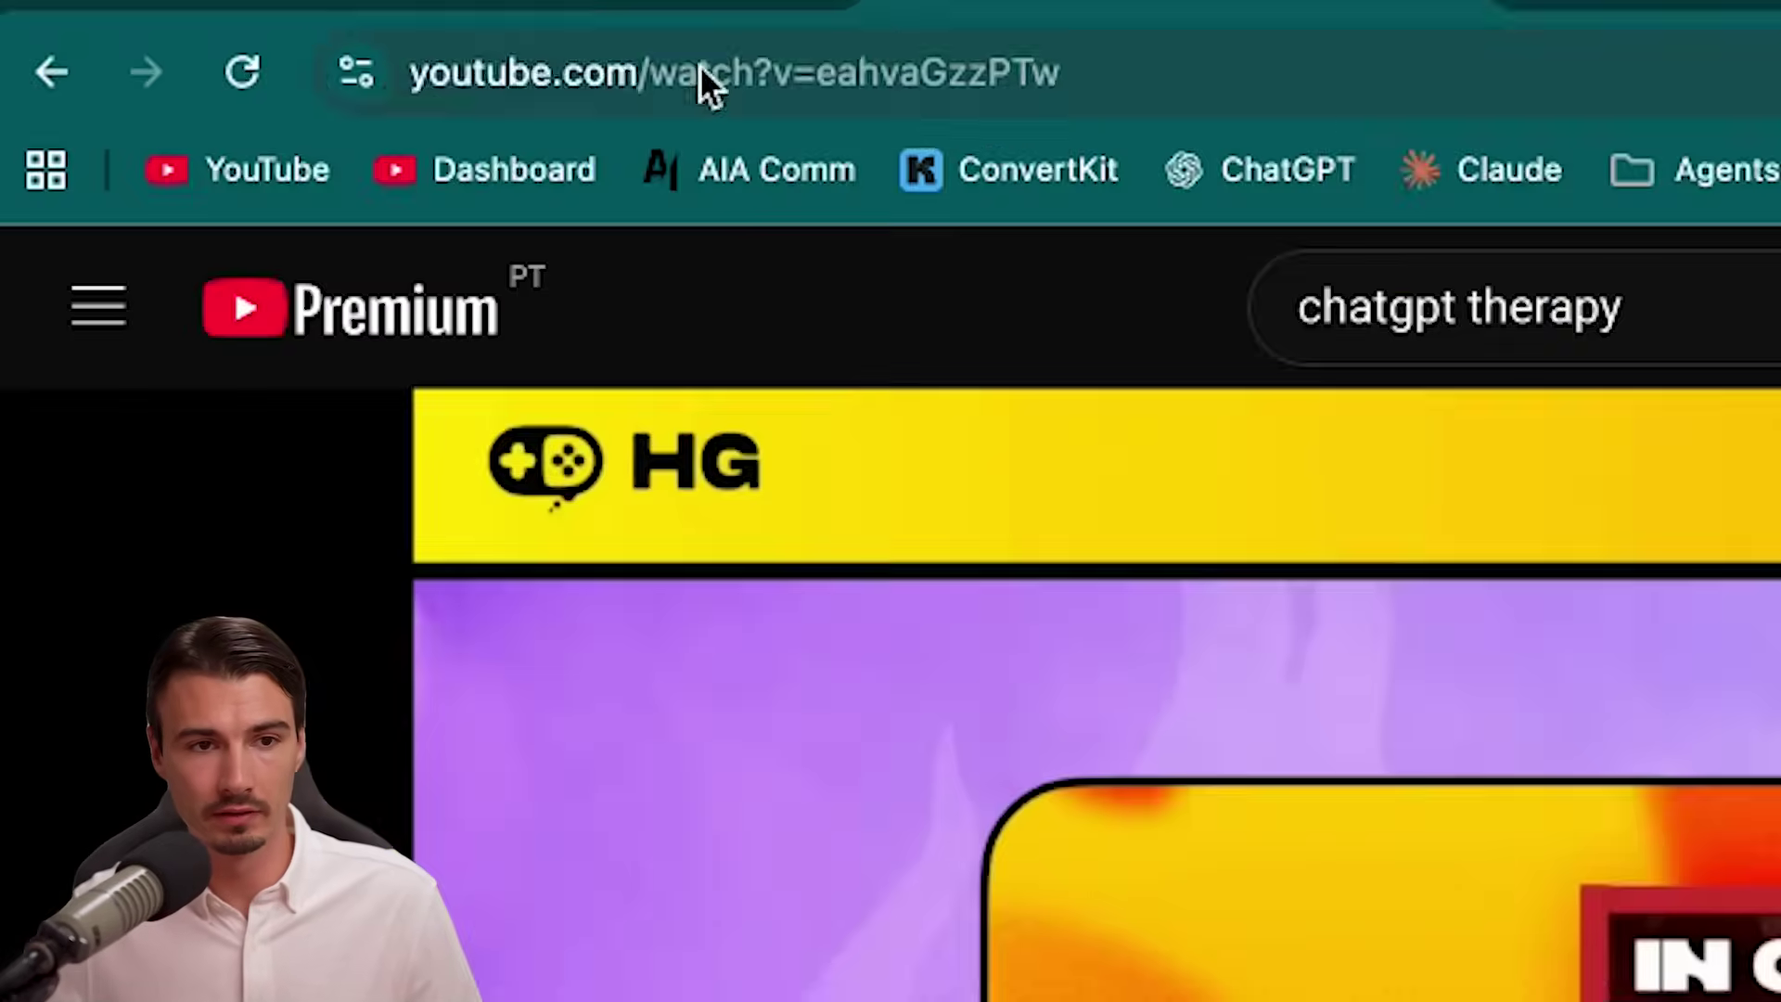
Add the Doctors Vs AI YouTube video's URL as a new notebook source.
{"action": "left_click", "coordinate": [701, 74]}
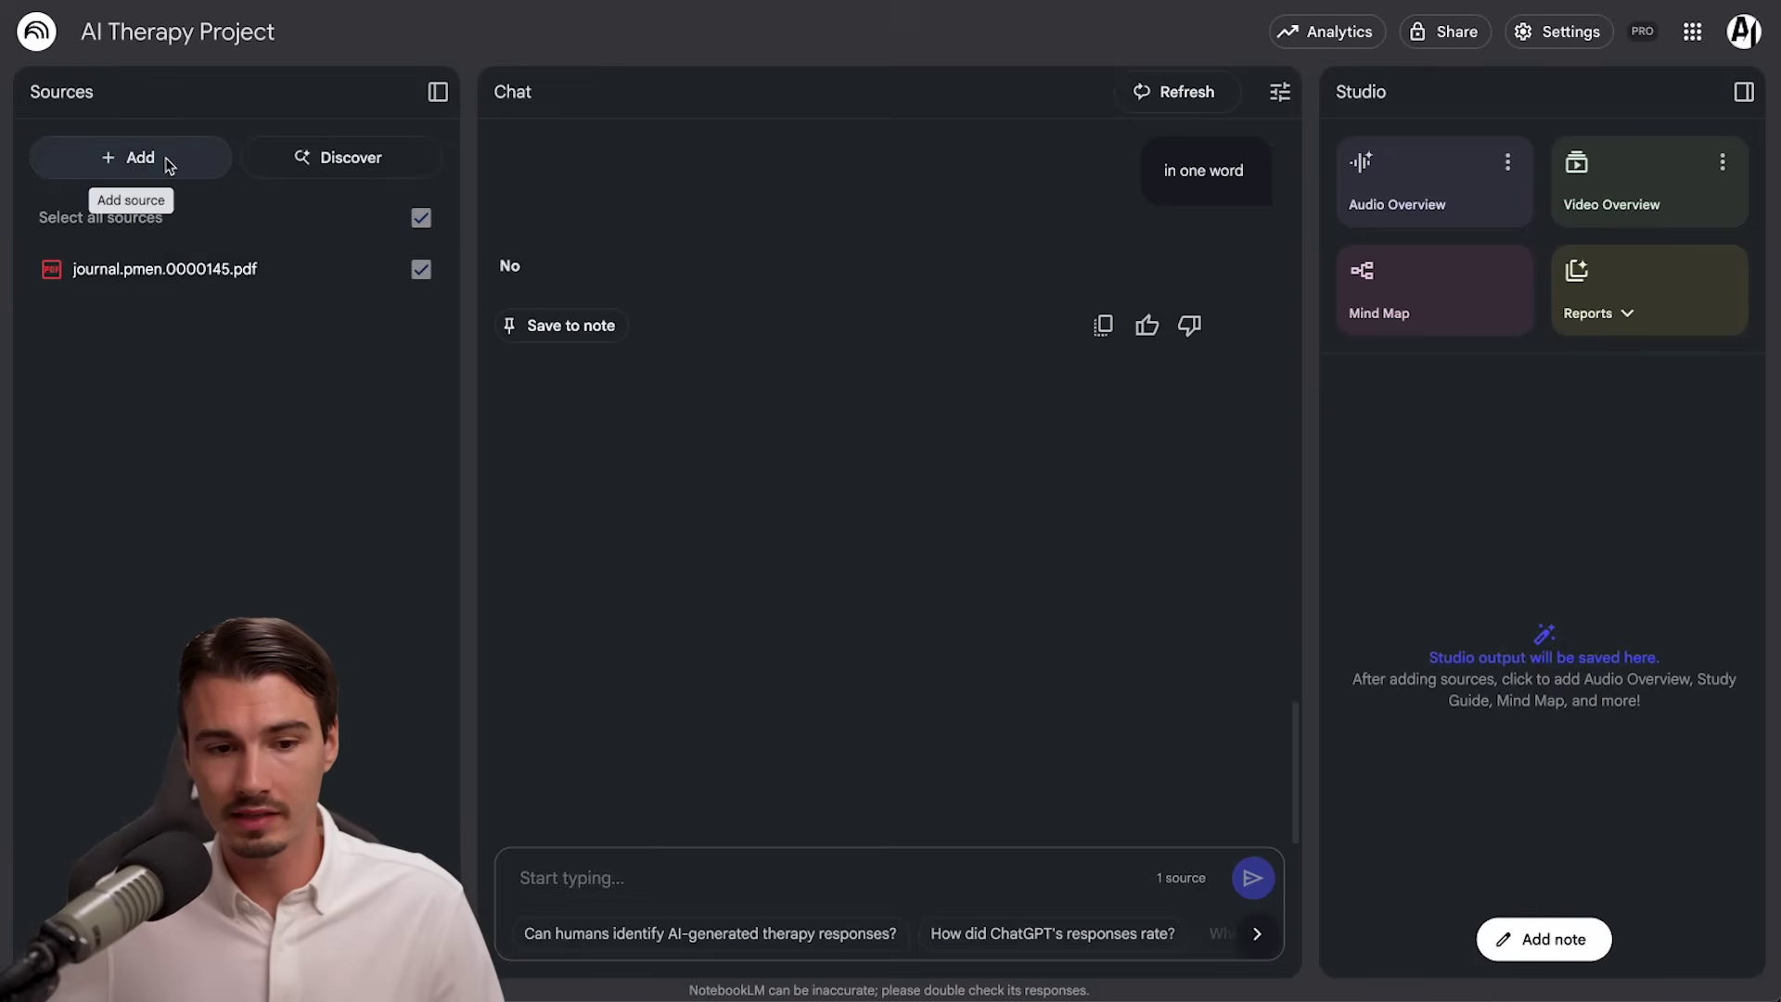
{"action": "left_click", "coordinate": [140, 158]}
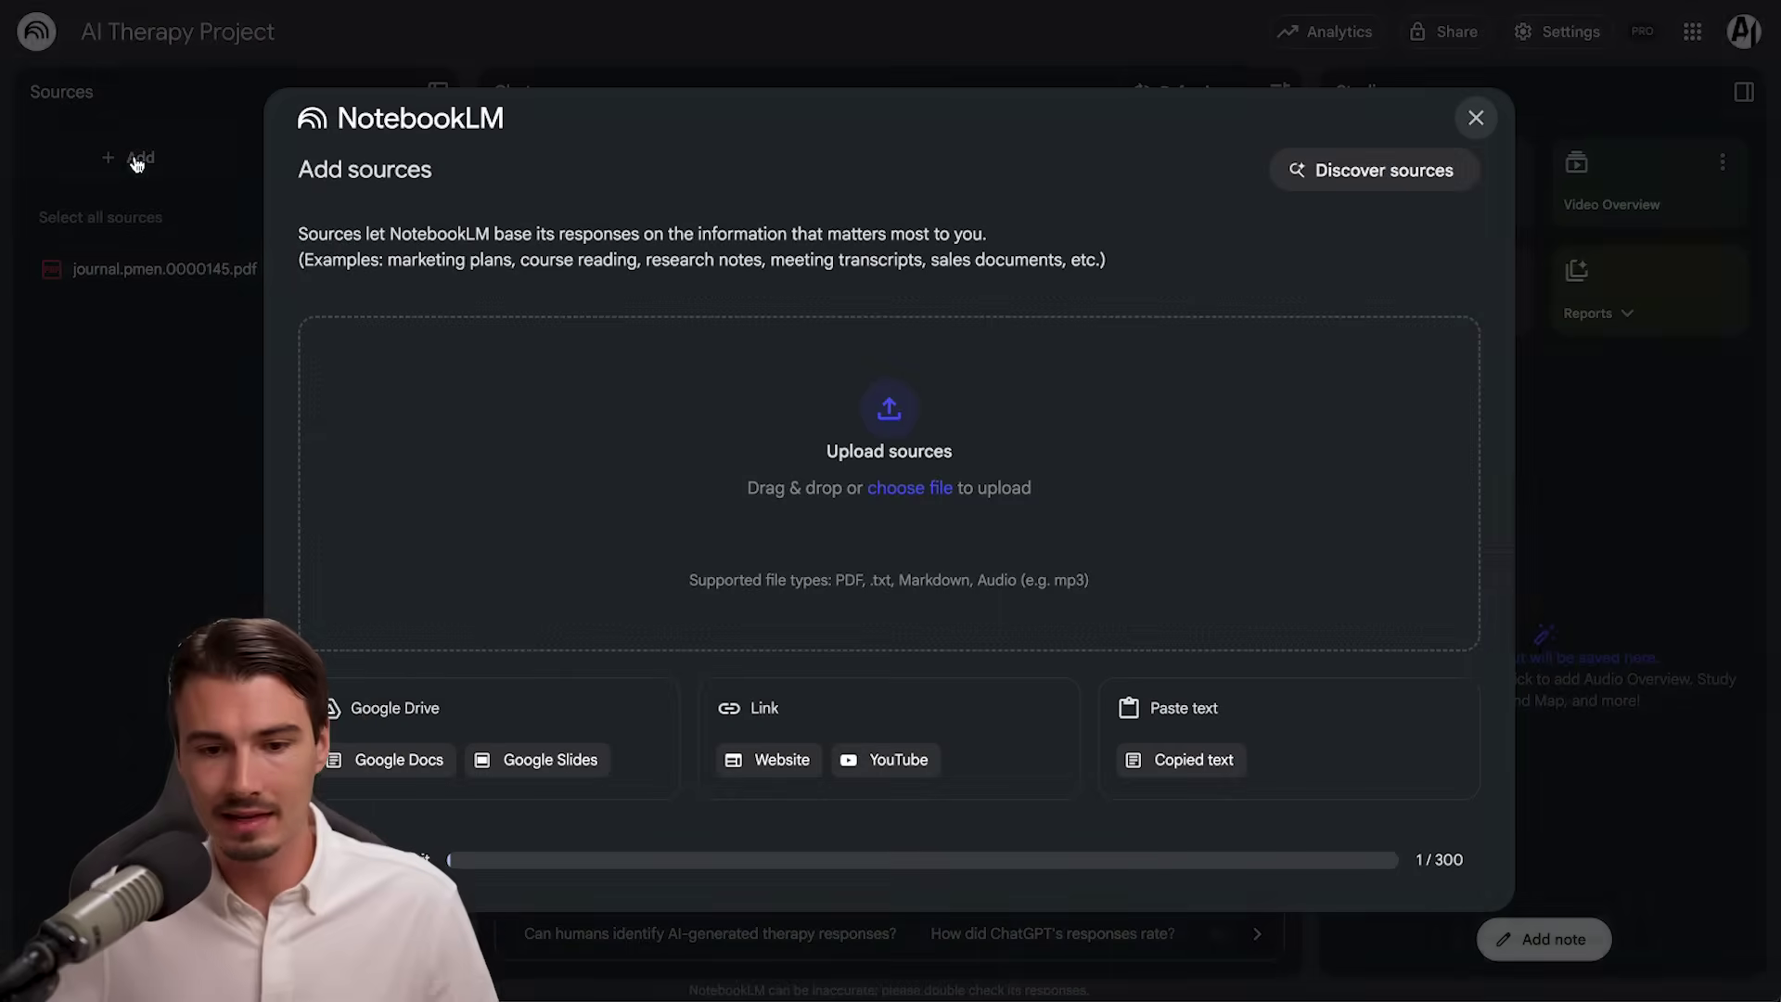
{"action": "left_click", "coordinate": [868, 760]}
{"action": "left_click", "coordinate": [366, 368]}
{"action": "key", "text": "ctrl+v"}
{"action": "key", "text": "Return"}
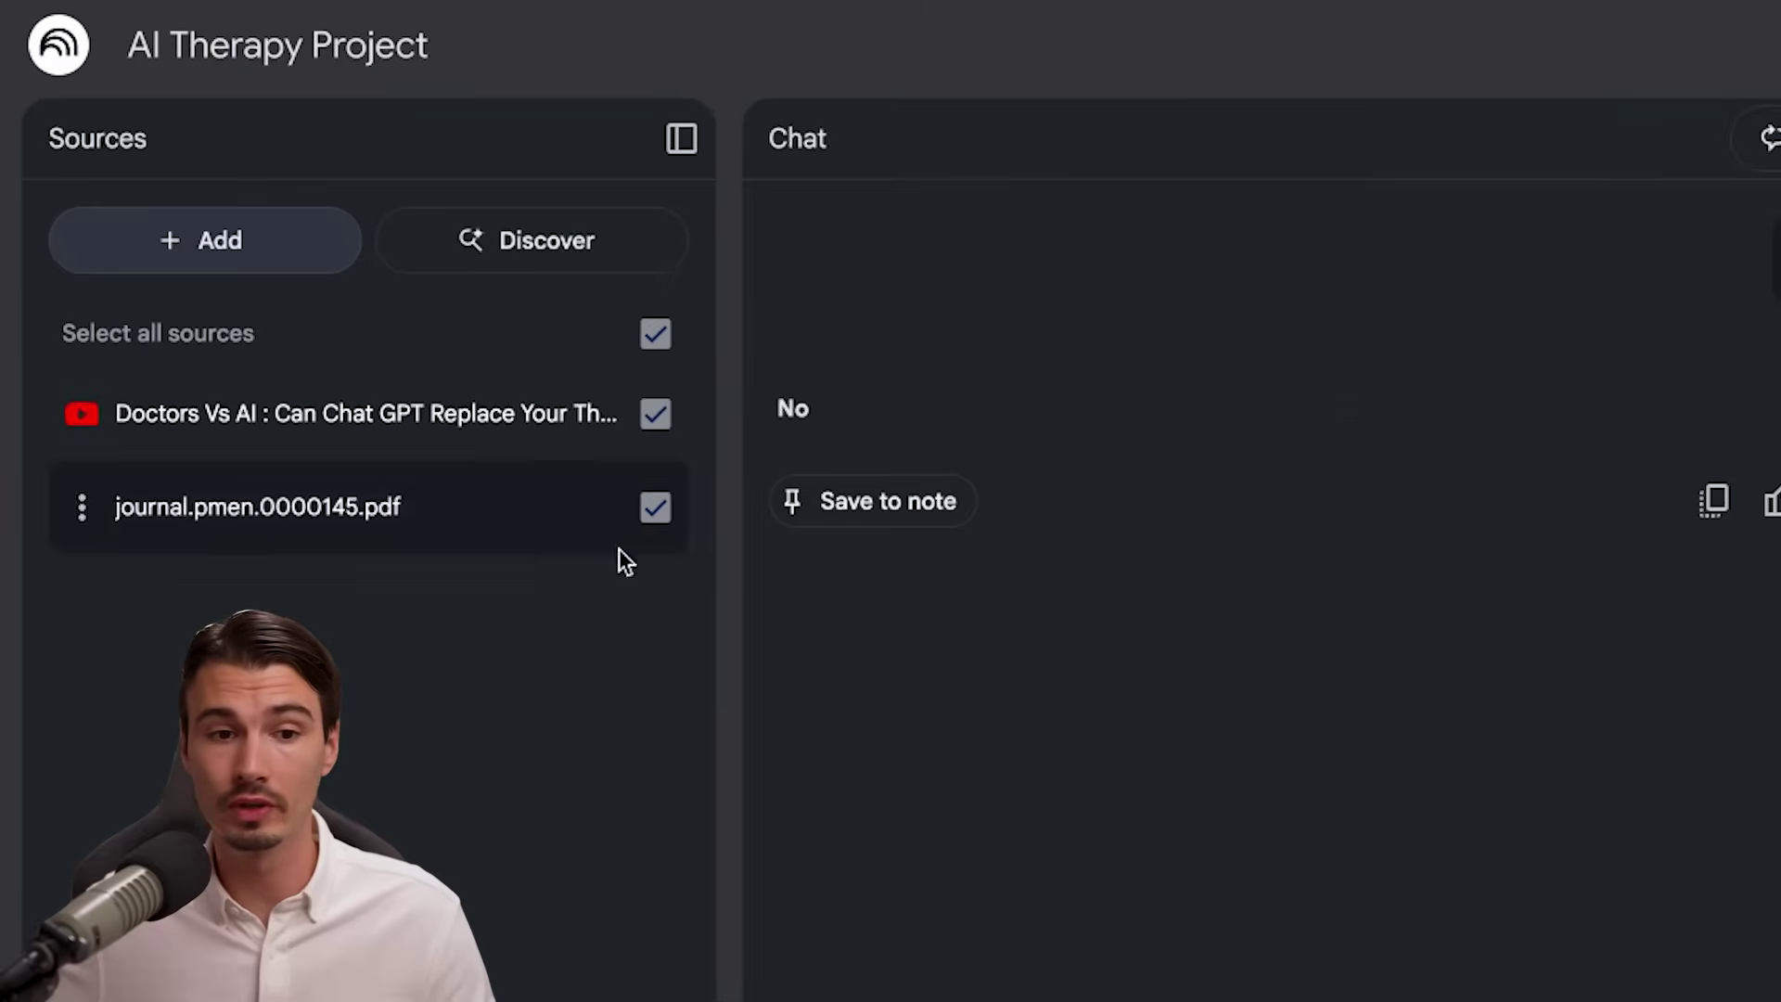
Exclude the journal PDF, clear the chat, and ask how ChatGPT differs from therapists.
{"action": "left_click", "coordinate": [655, 506]}
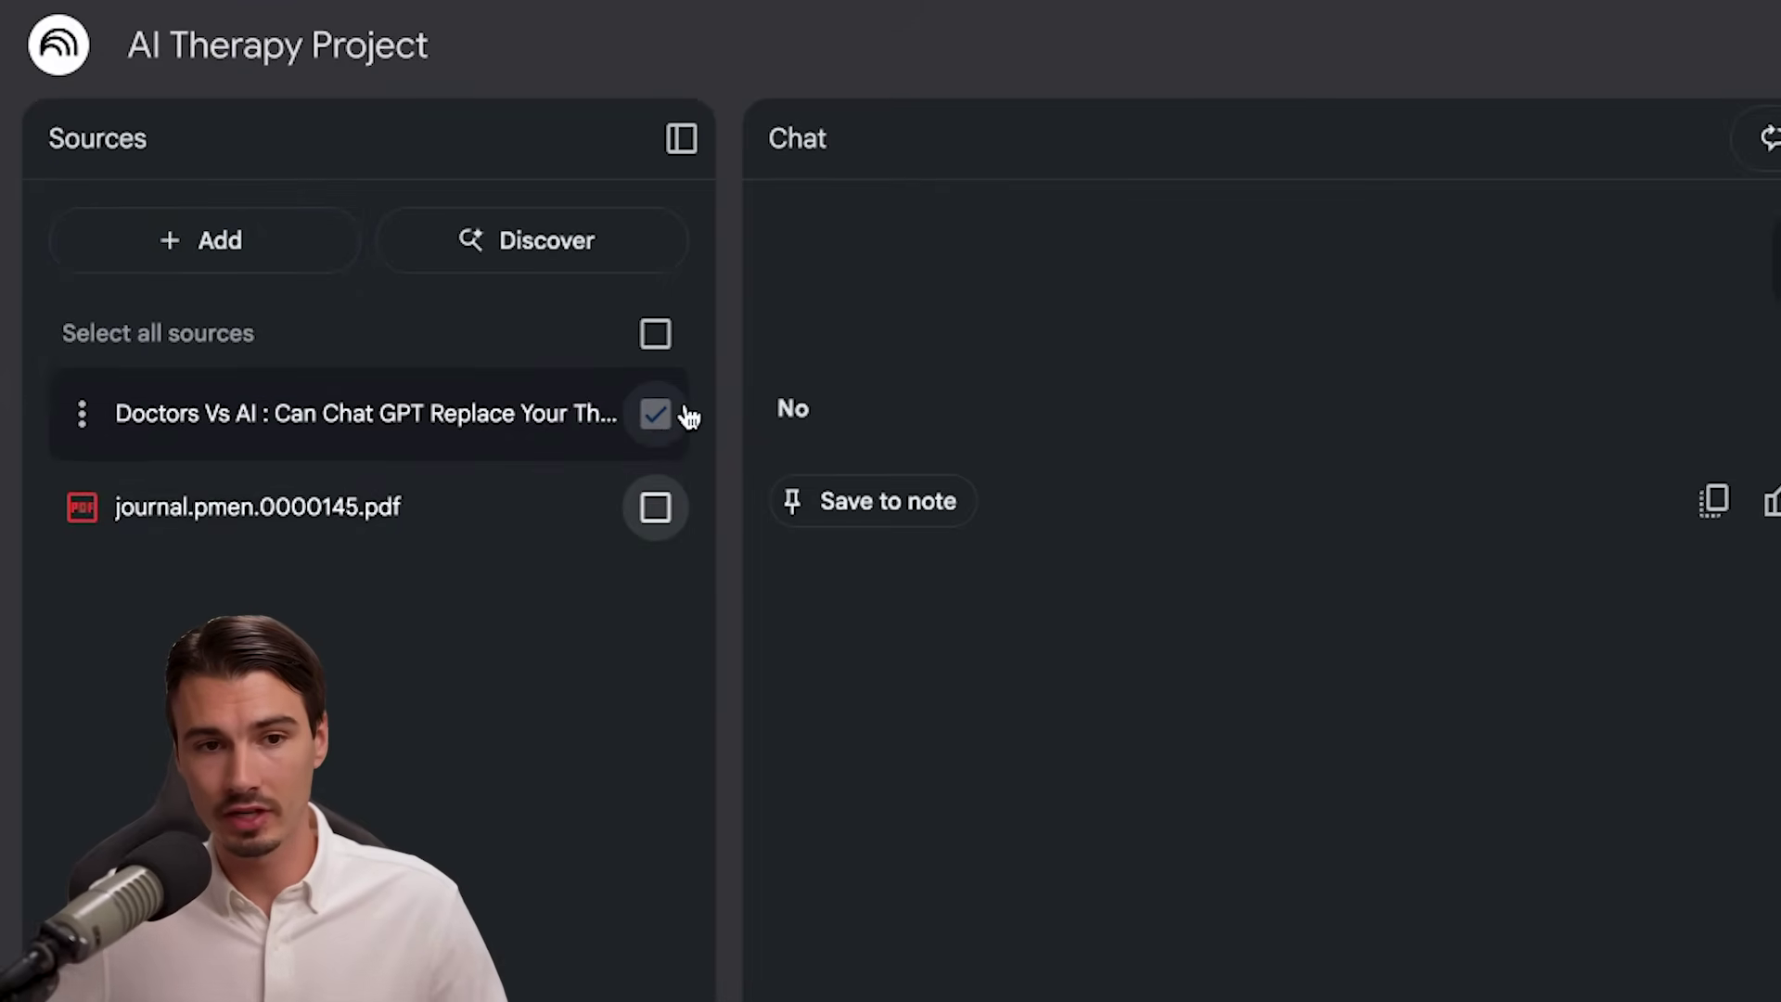
{"action": "left_click", "coordinate": [1772, 139]}
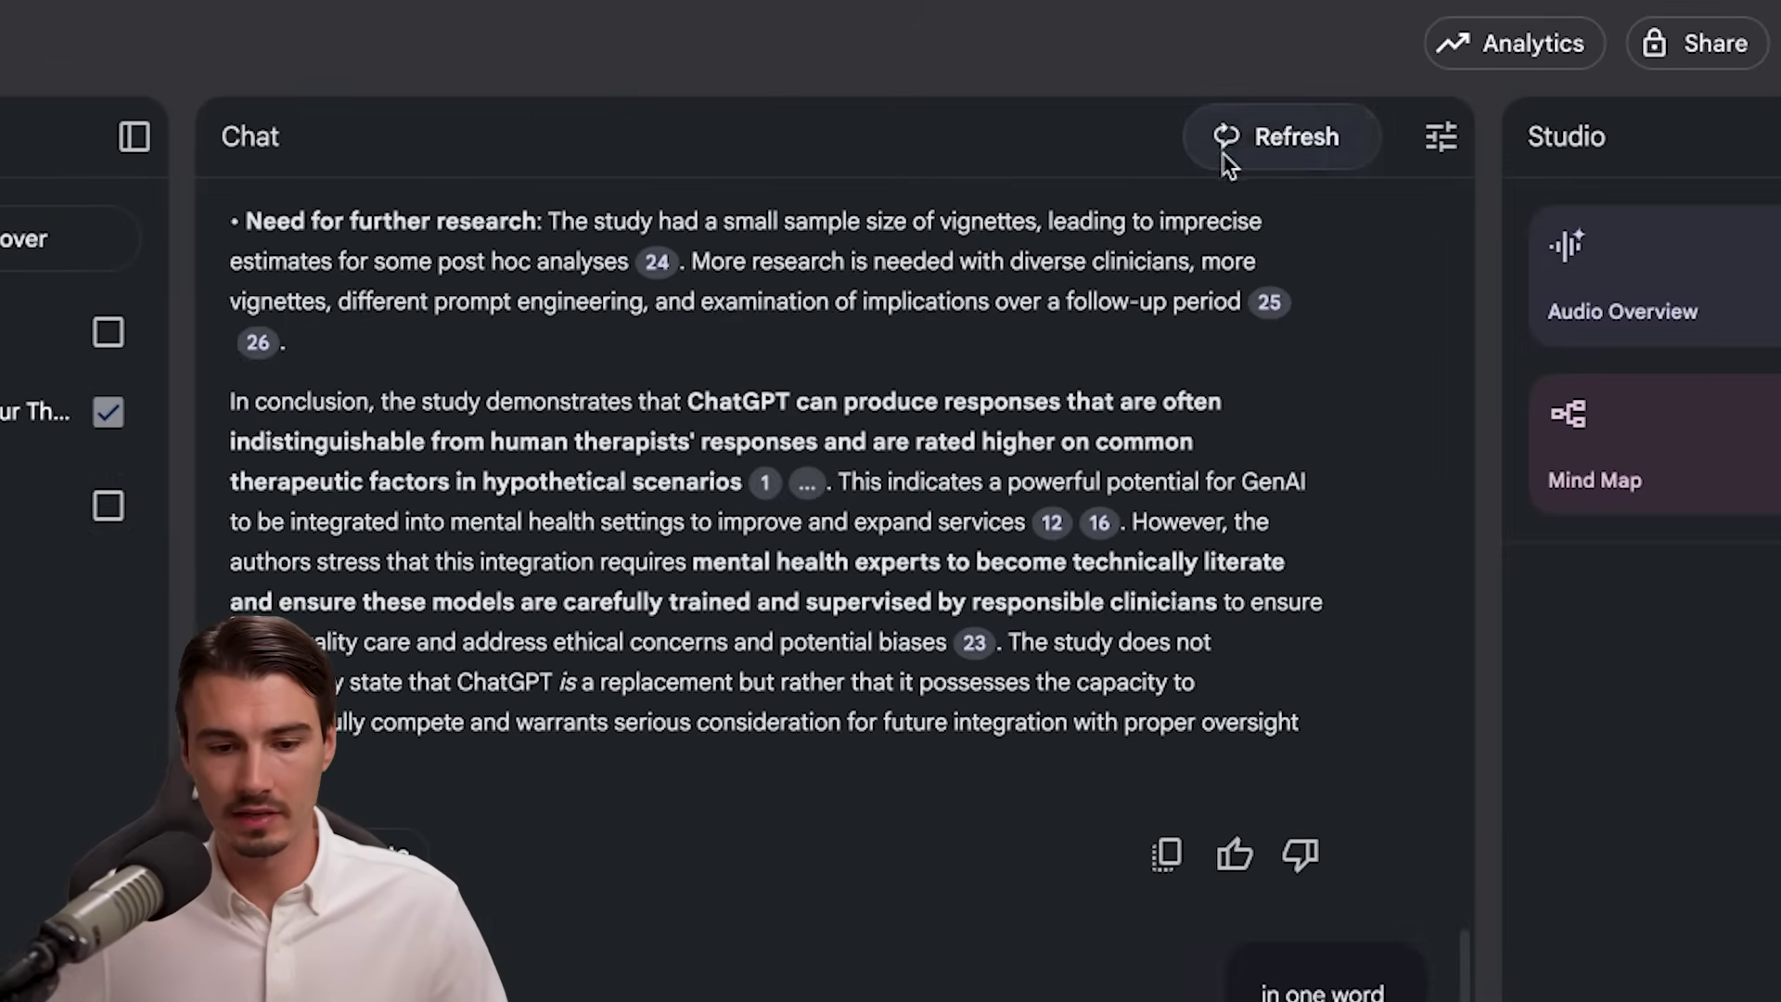
{"action": "left_click", "coordinate": [1227, 139]}
{"action": "left_click", "coordinate": [1021, 838]}
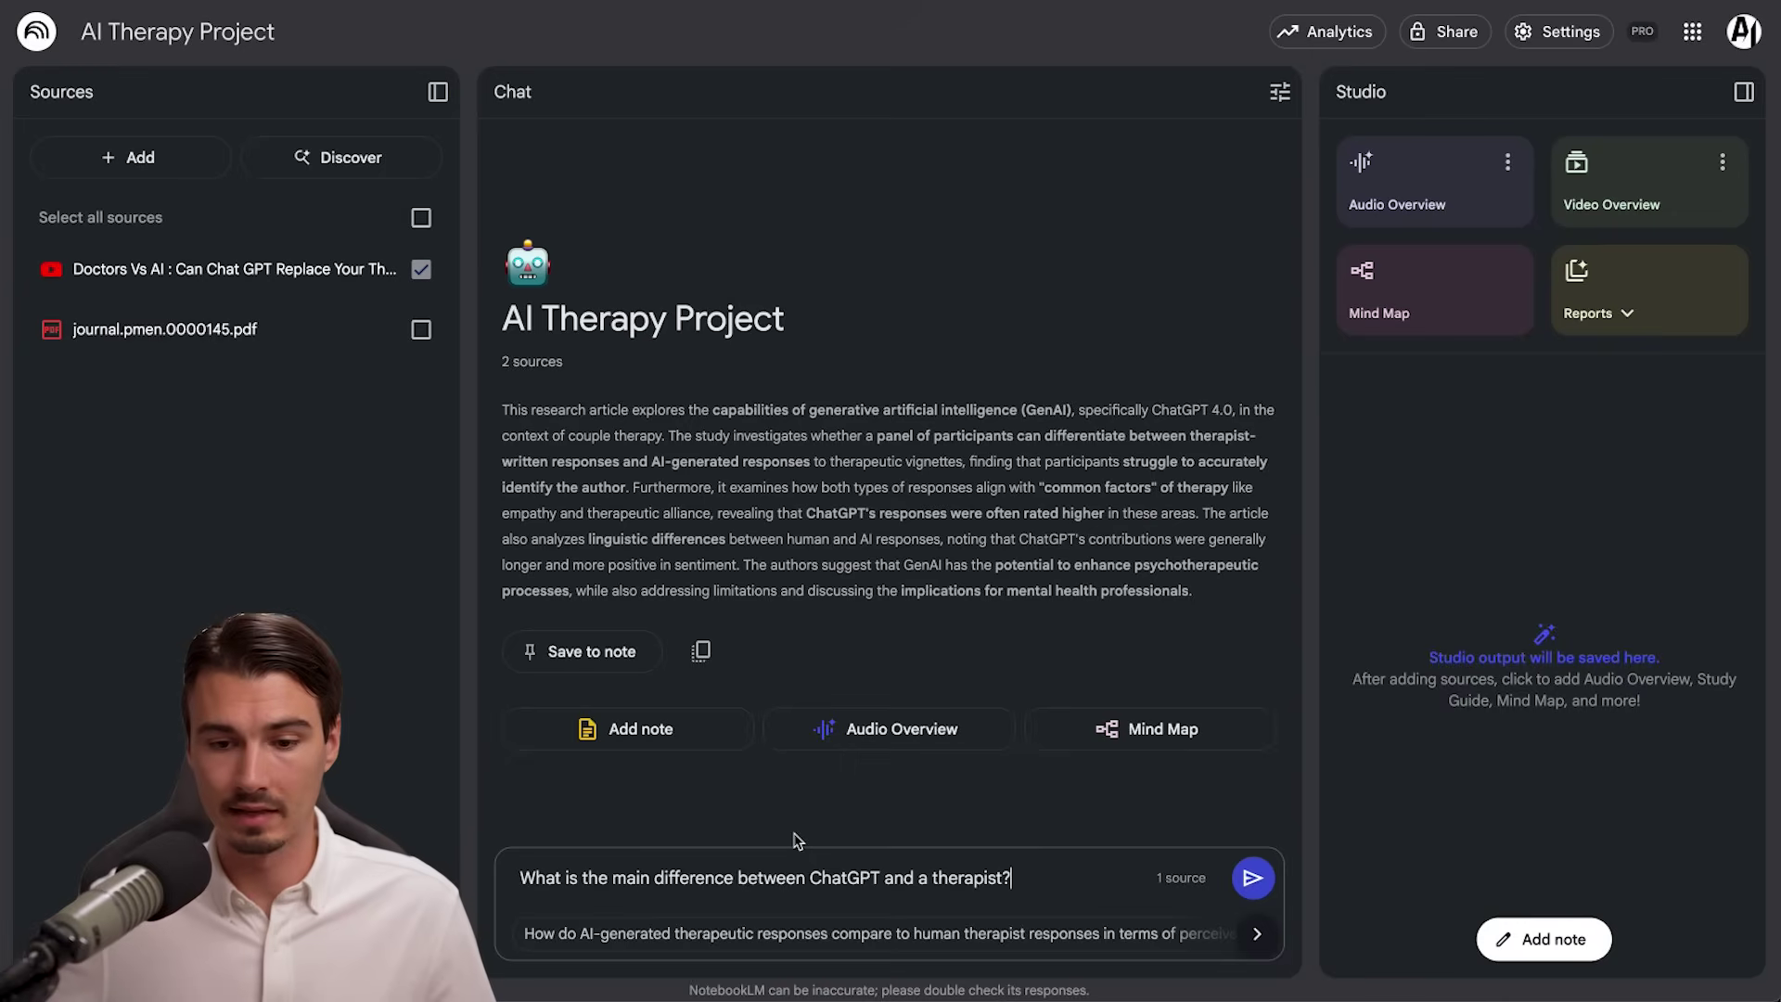
{"action": "left_click", "coordinate": [1249, 892]}
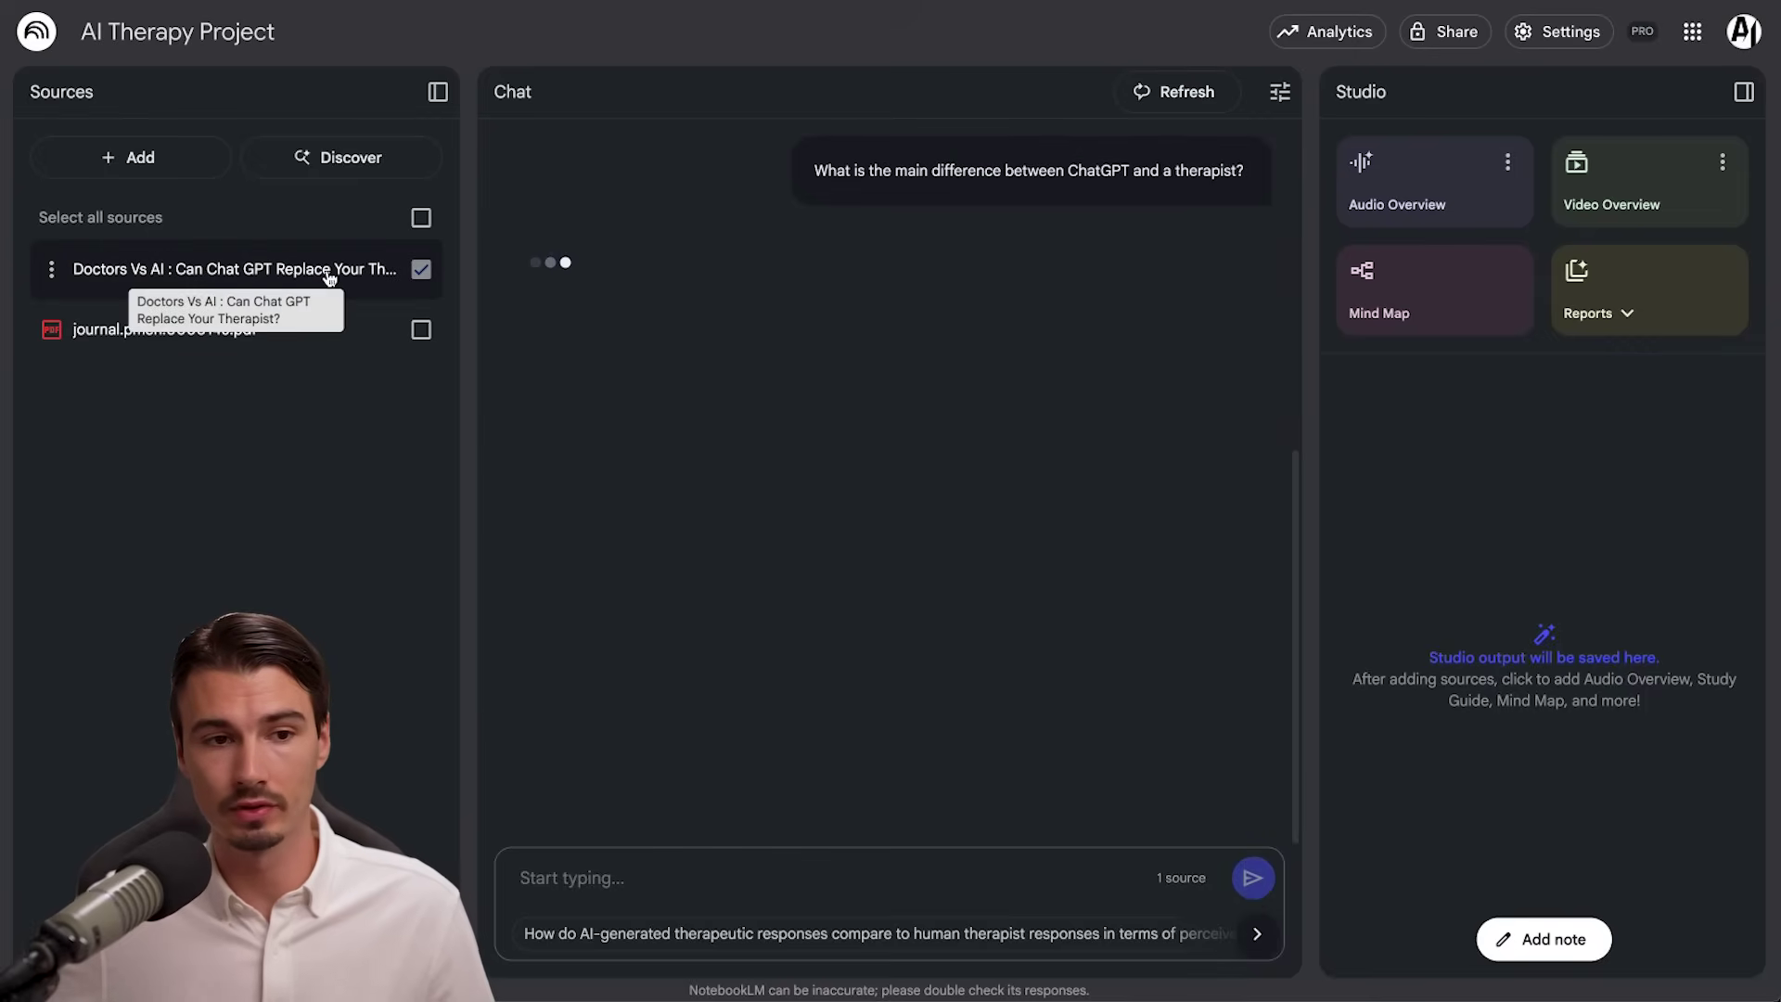
{"action": "scroll", "coordinate": [769, 647], "scroll_direction": "down", "scroll_amount": 10}
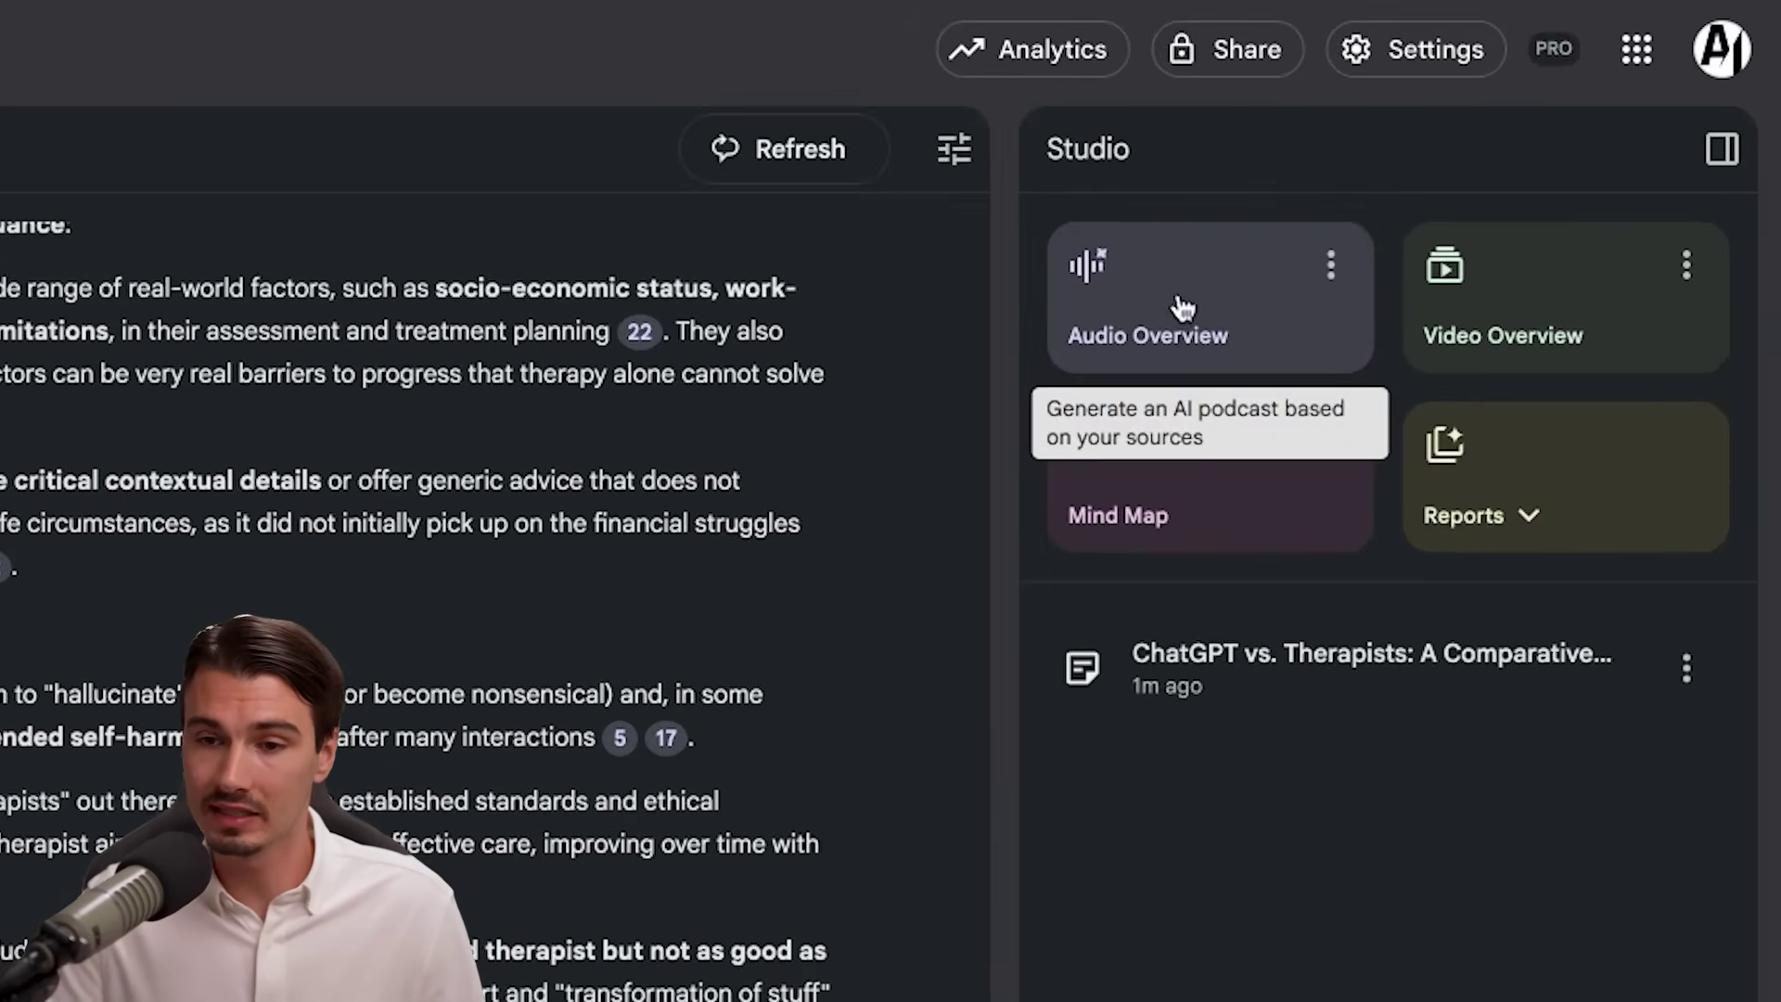
Generate a podcast-style audio overview from both sources and view its customization options.
{"action": "left_click", "coordinate": [1415, 190]}
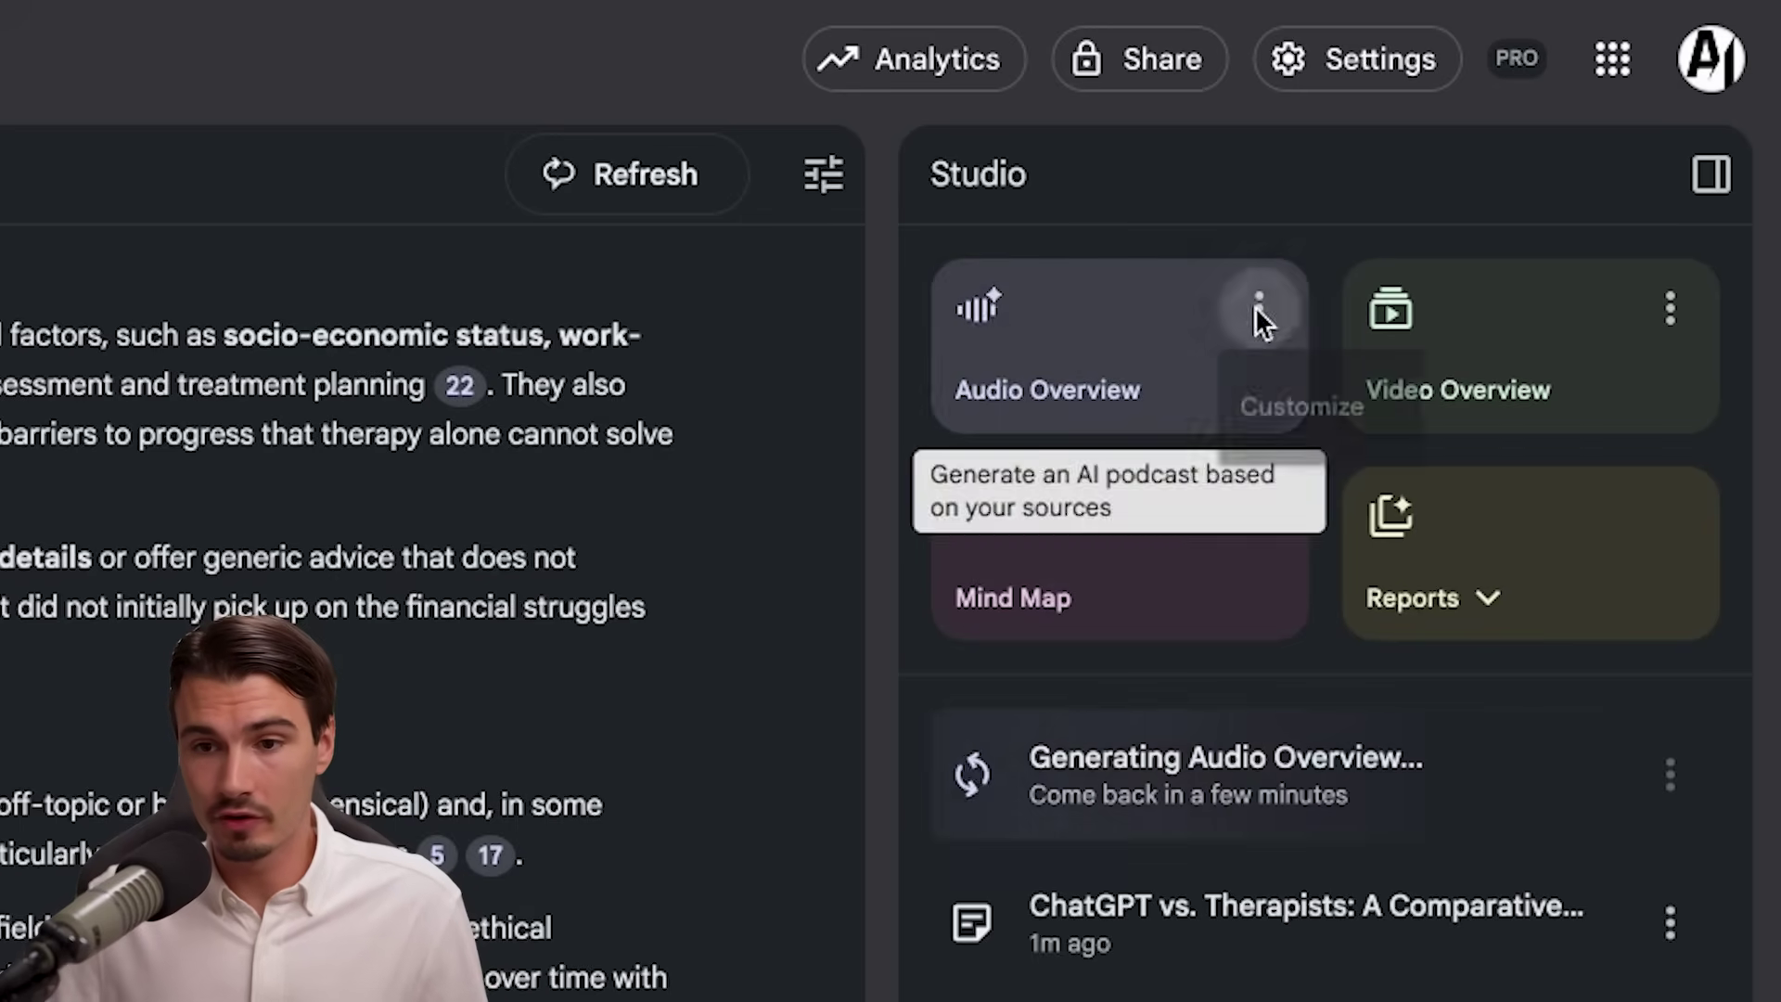
{"action": "left_click", "coordinate": [1259, 310]}
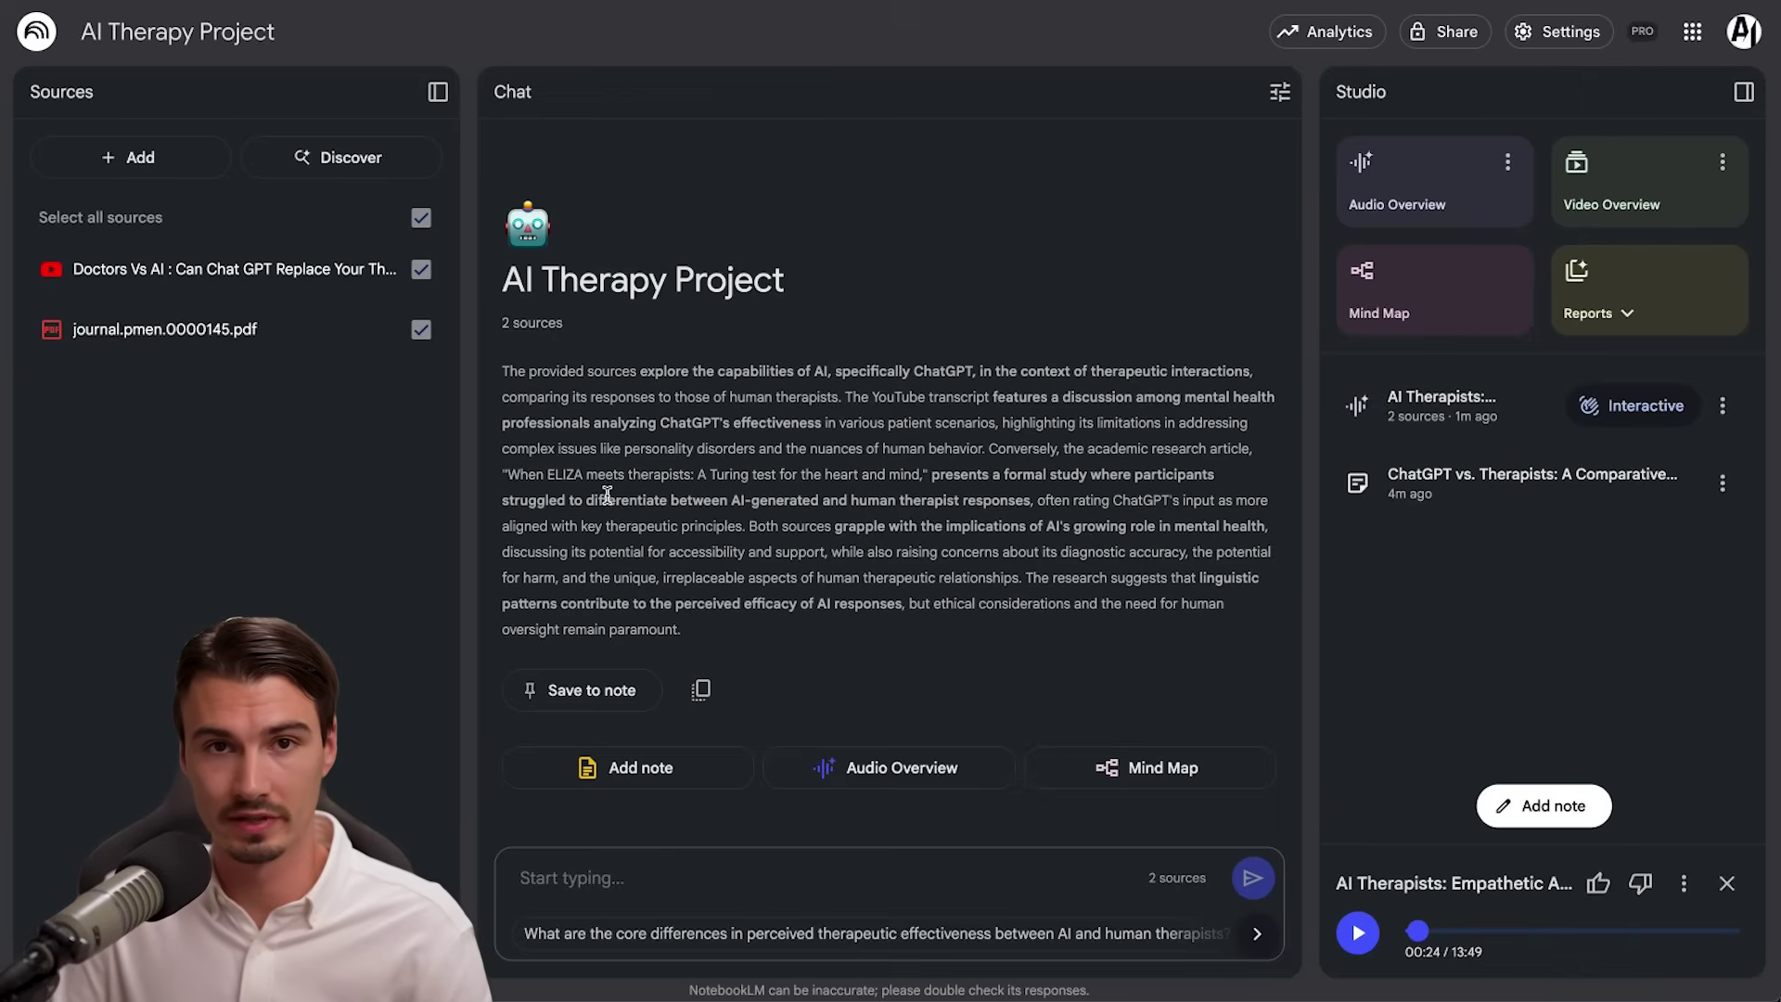
Switch the AI Therapists audio overview to interactive mode and play it.
{"action": "left_click", "coordinate": [1641, 408]}
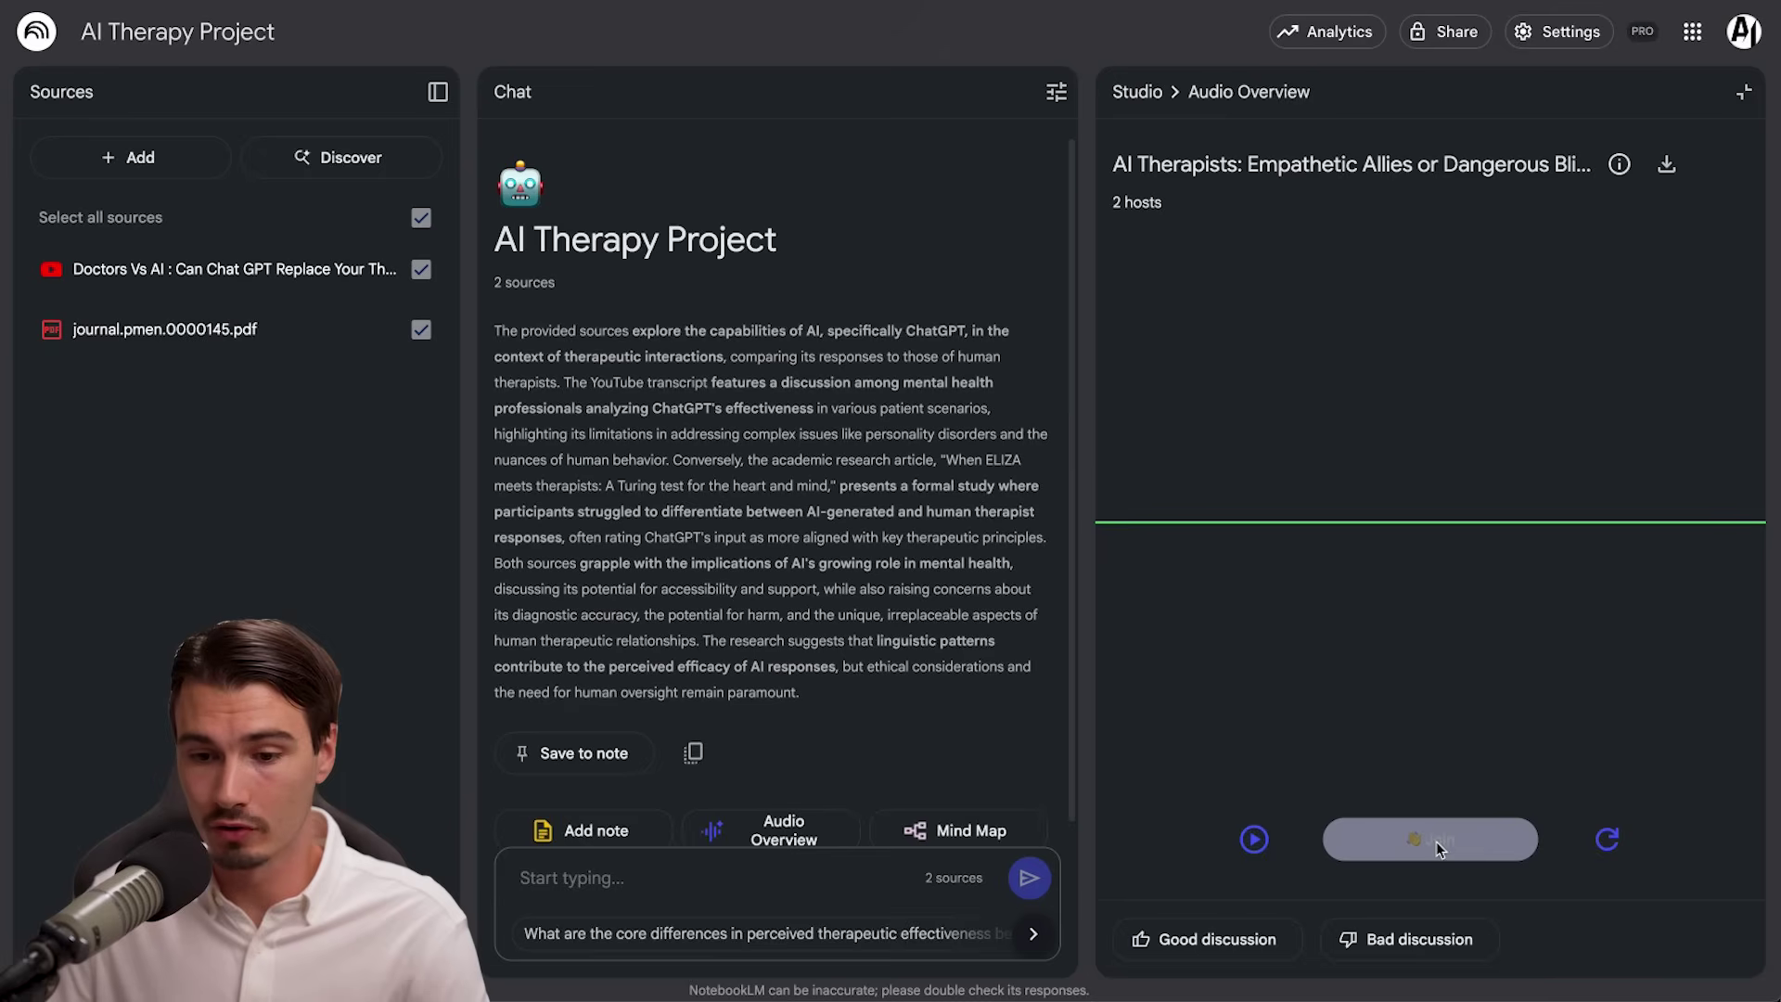
{"action": "left_click", "coordinate": [1254, 840]}
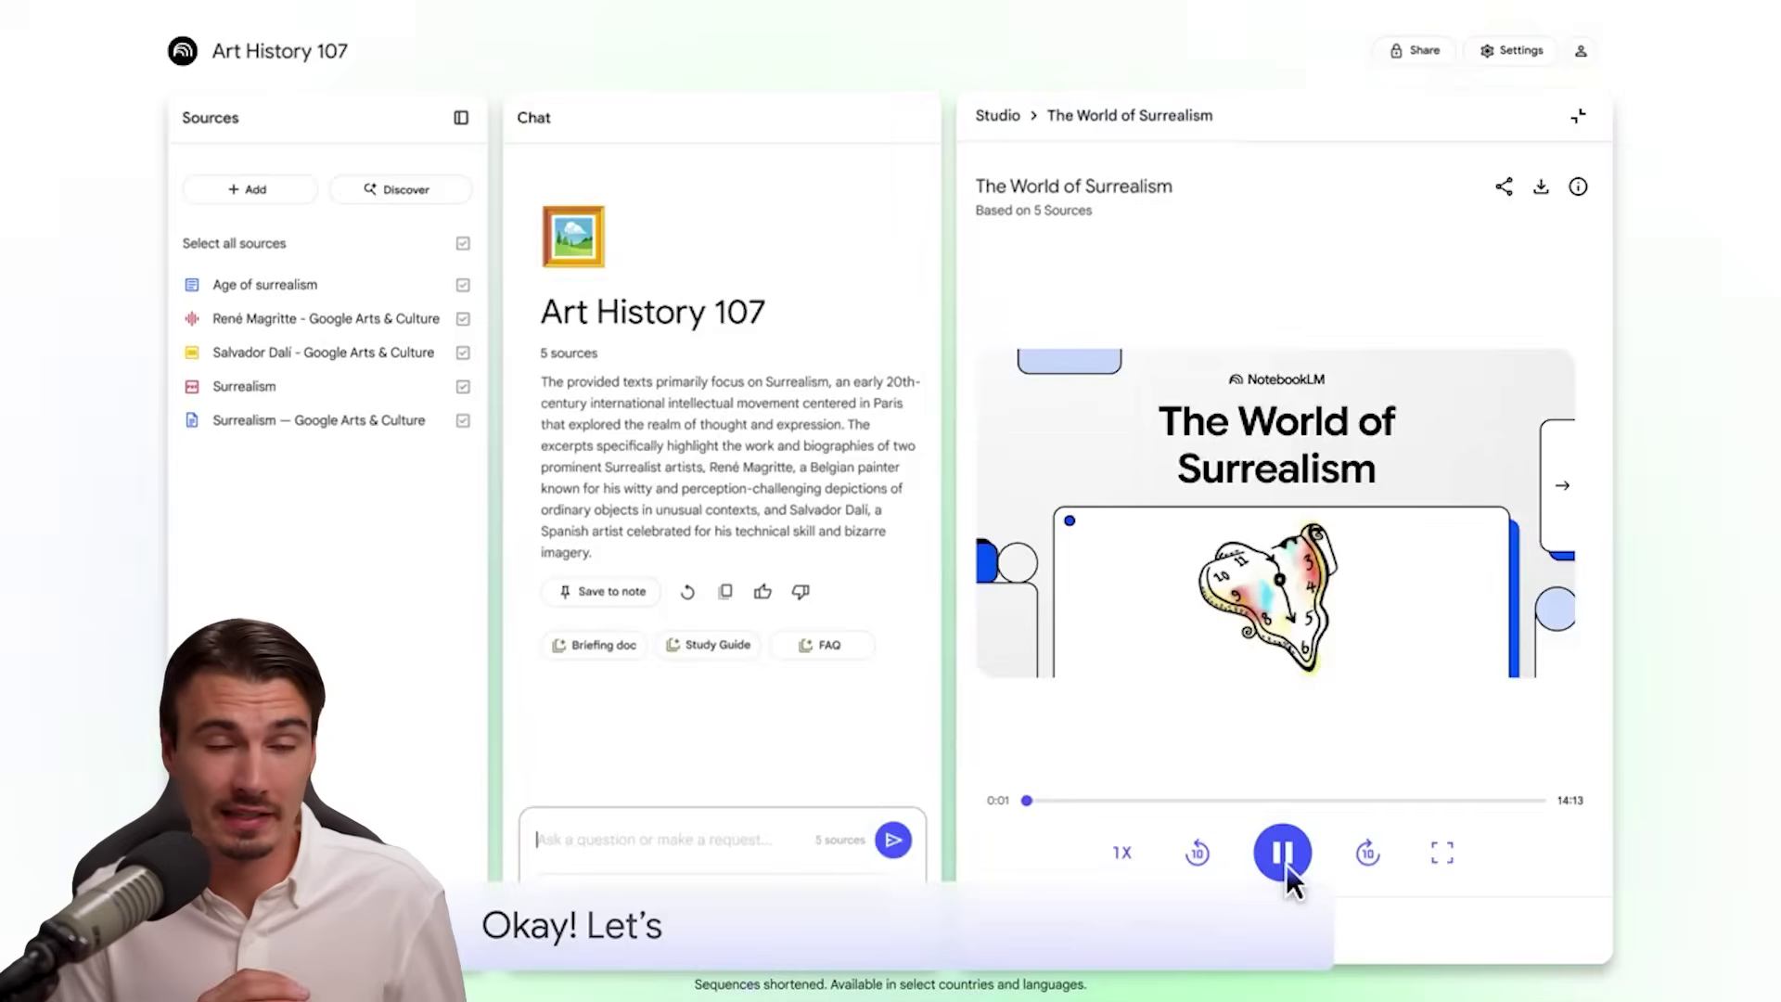
Start generating a video overview and a mind map of the notebook's sources.
{"action": "left_click", "coordinate": [1442, 850]}
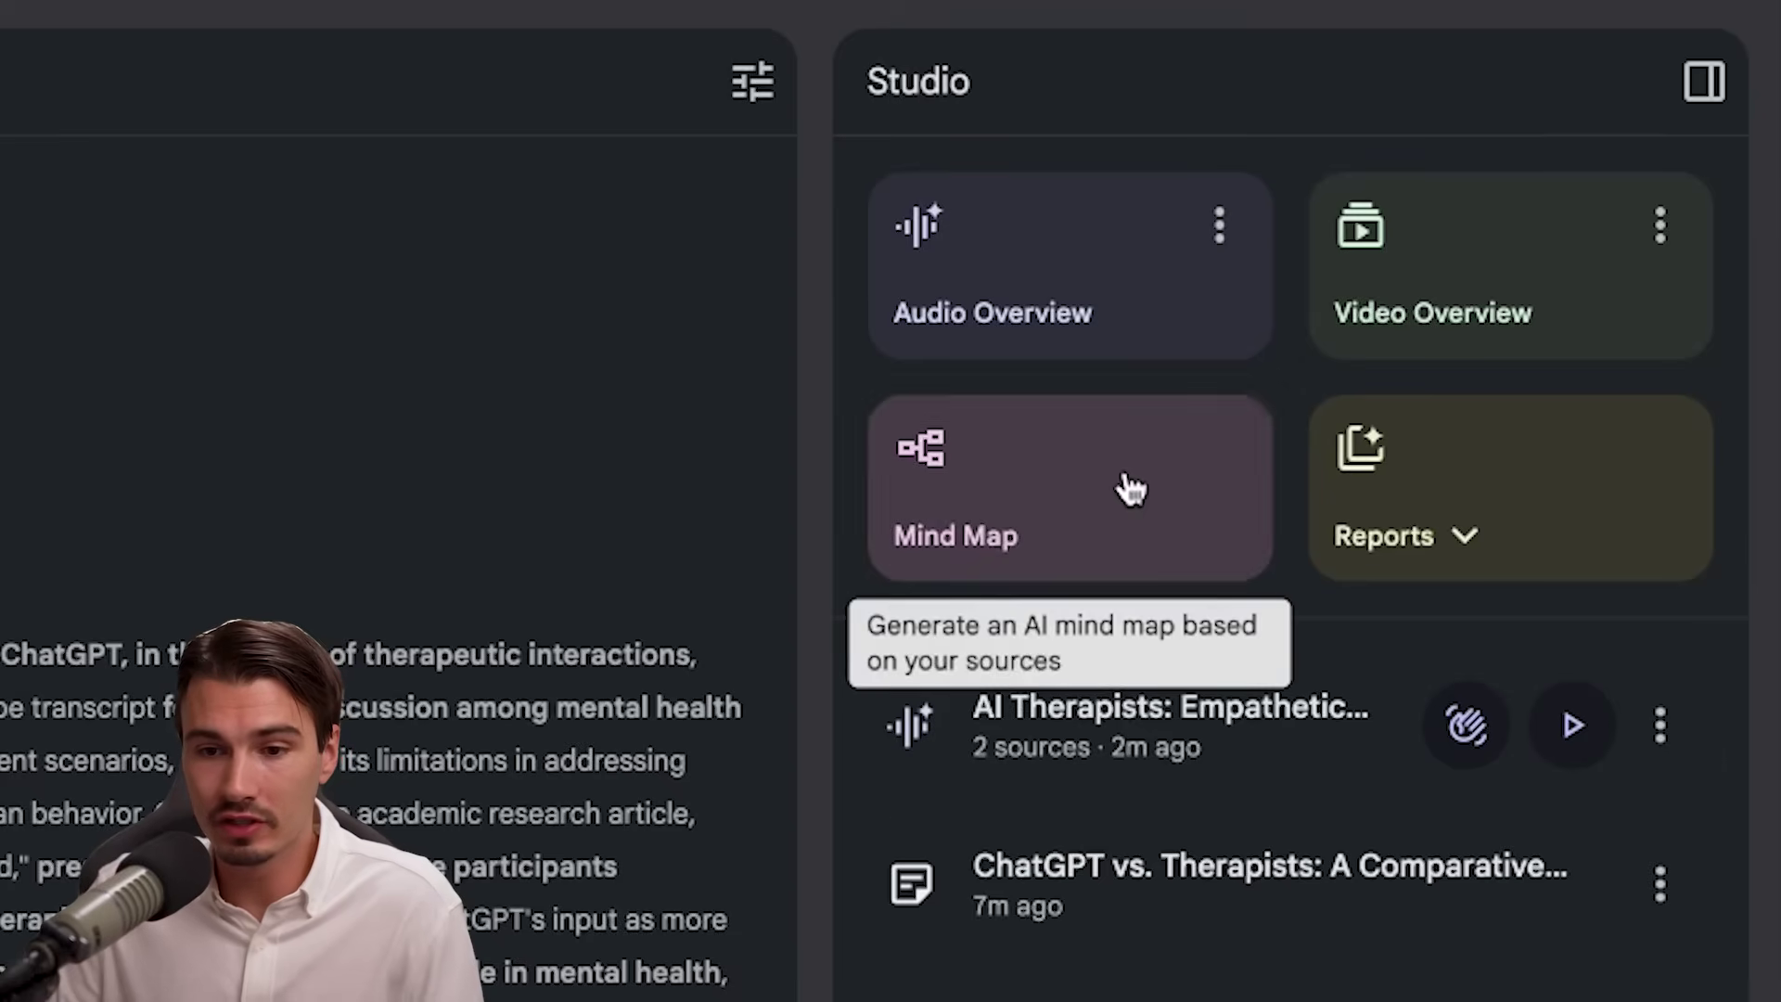
{"action": "left_click", "coordinate": [1132, 489]}
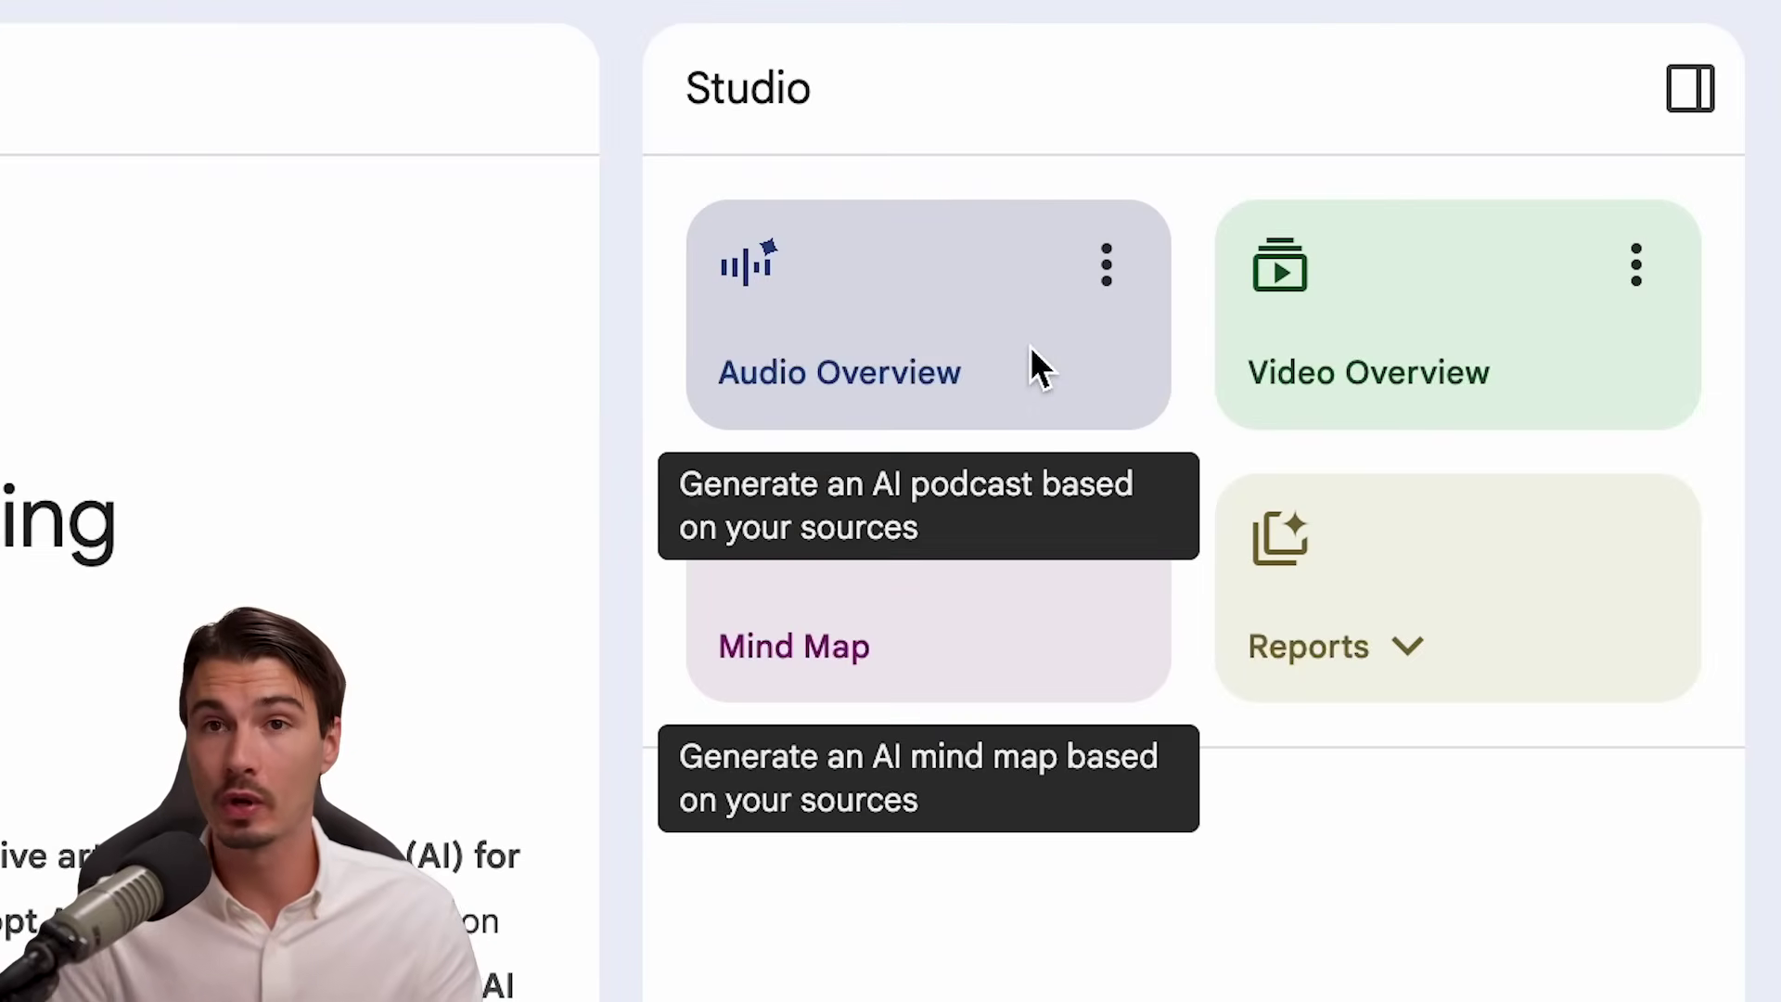
Generate an audio overview for the AI's Advantage for Lawyers notebook.
{"action": "left_click", "coordinate": [1032, 351]}
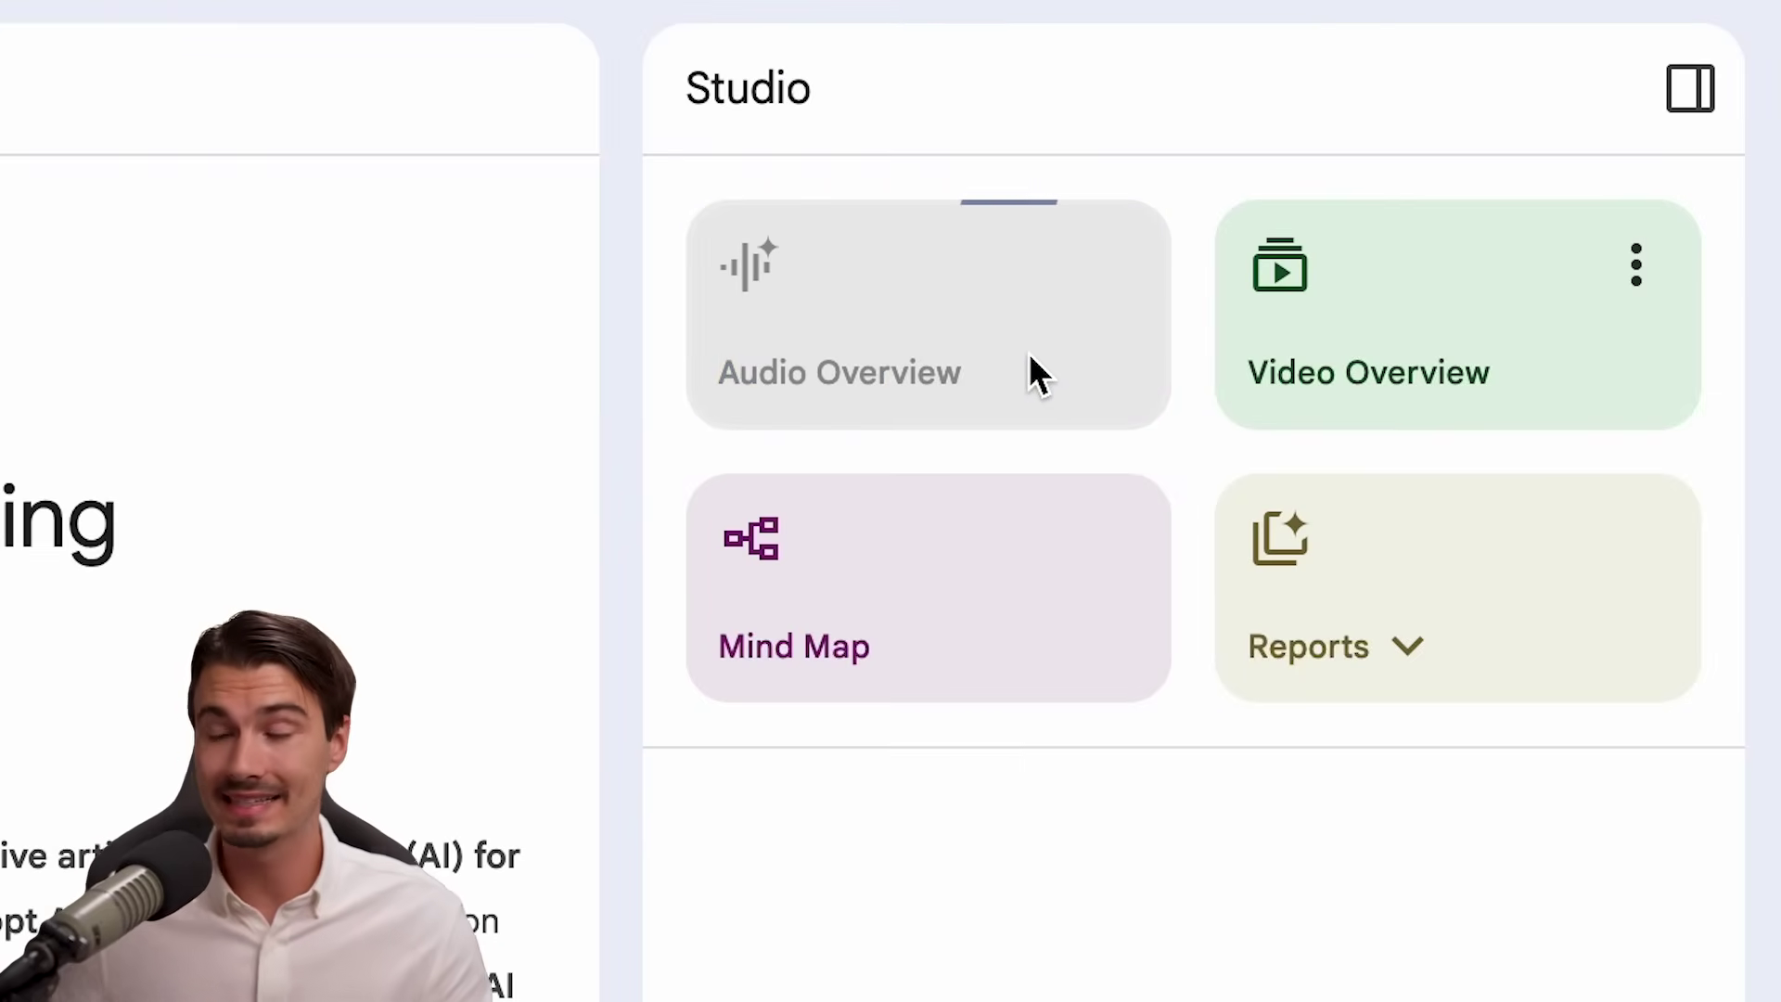